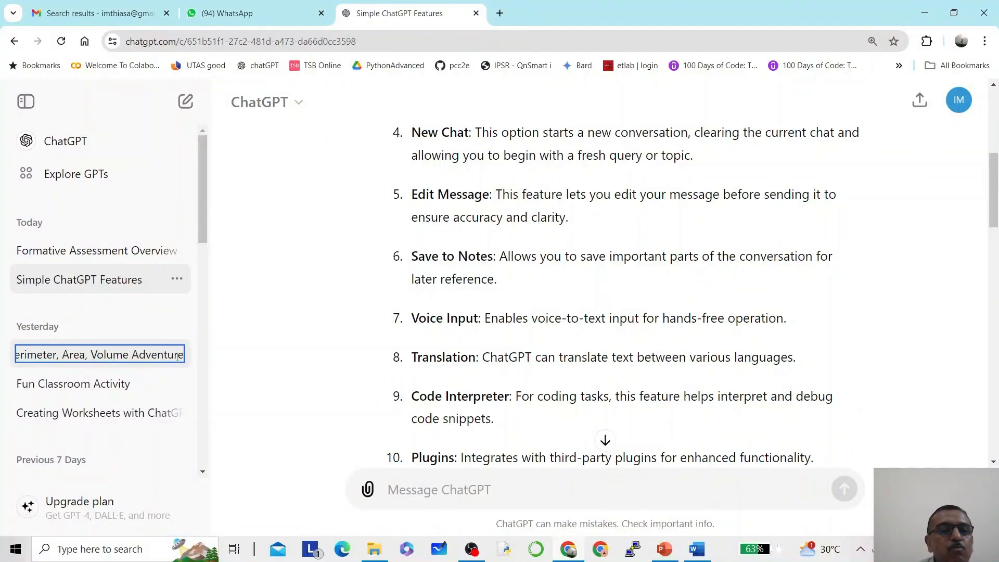
- Rename yesterday's Perimeter, Area, Volume Adventure chat to "Perimeter" in the chat history
key(BackSpace)
key(BackSpace)
key(BackSpace)
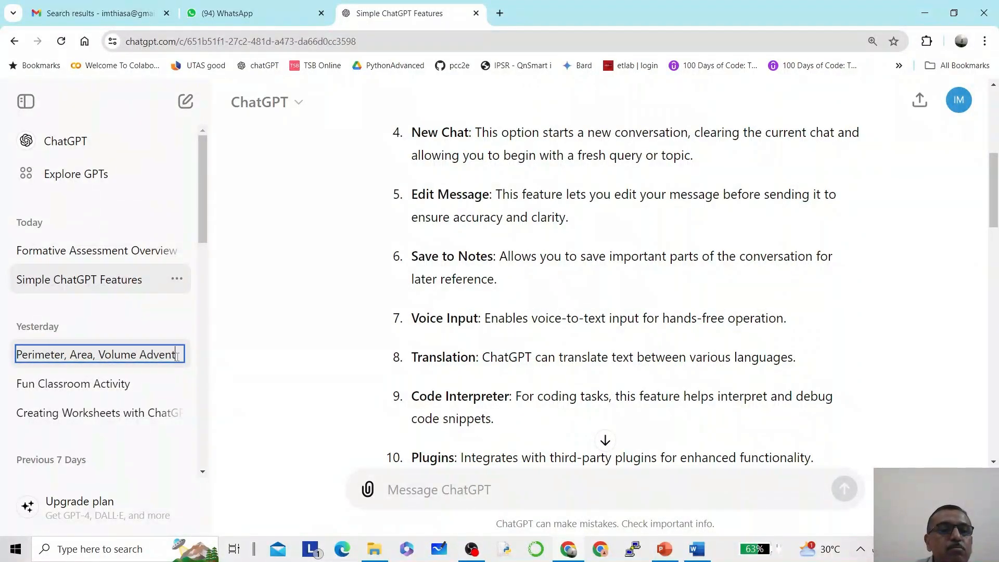
key(BackSpace)
key(BackSpace)
key(BackSpace)
key(BackSpace)
key(BackSpace)
key(BackSpace)
key(BackSpace)
key(BackSpace)
key(BackSpace)
key(BackSpace)
key(BackSpace)
key(BackSpace)
key(BackSpace)
key(BackSpace)
key(BackSpace)
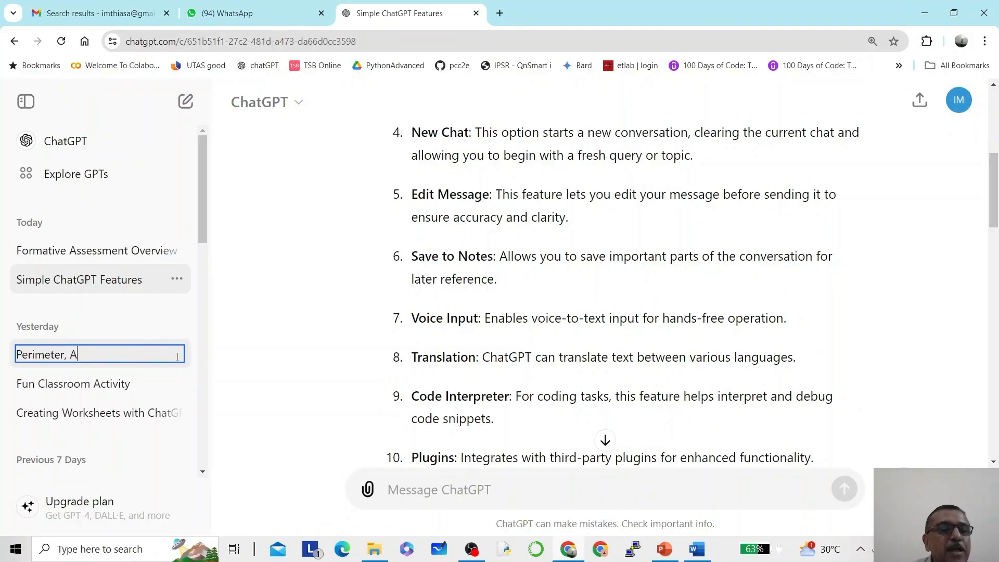
key(Escape)
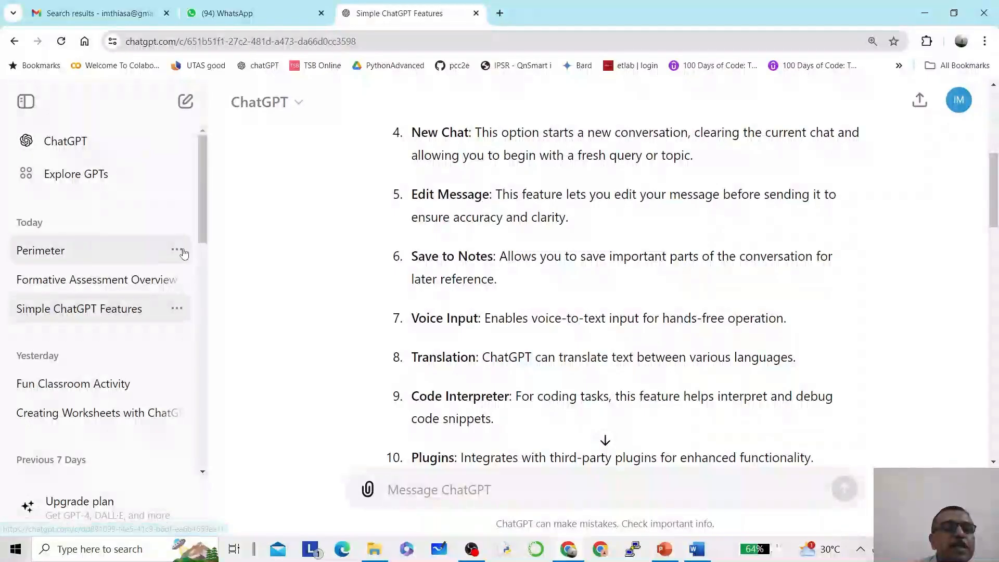
- View the available options for the Perimeter chat, and briefly hide and restore the chat history sidebar
click(177, 252)
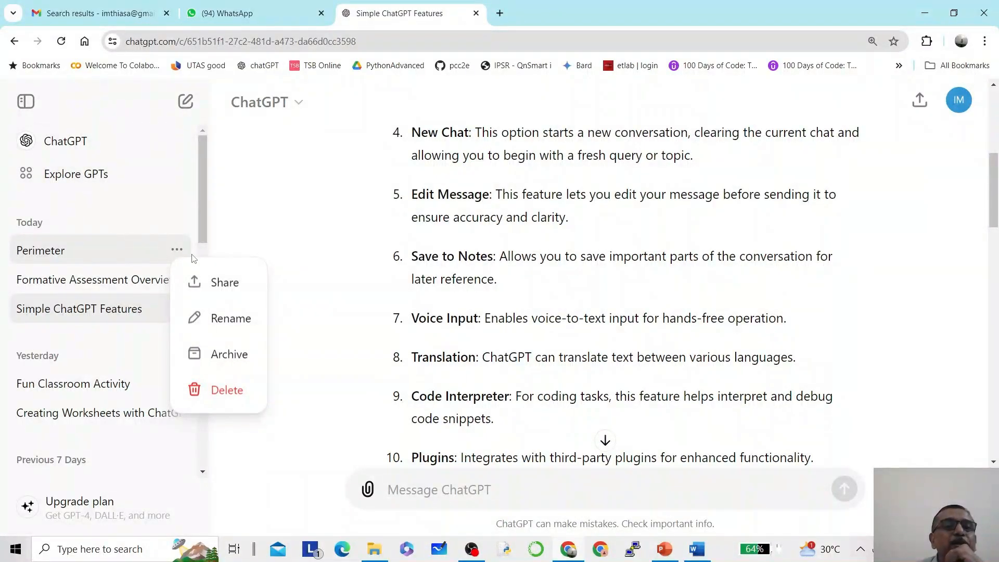
click(198, 229)
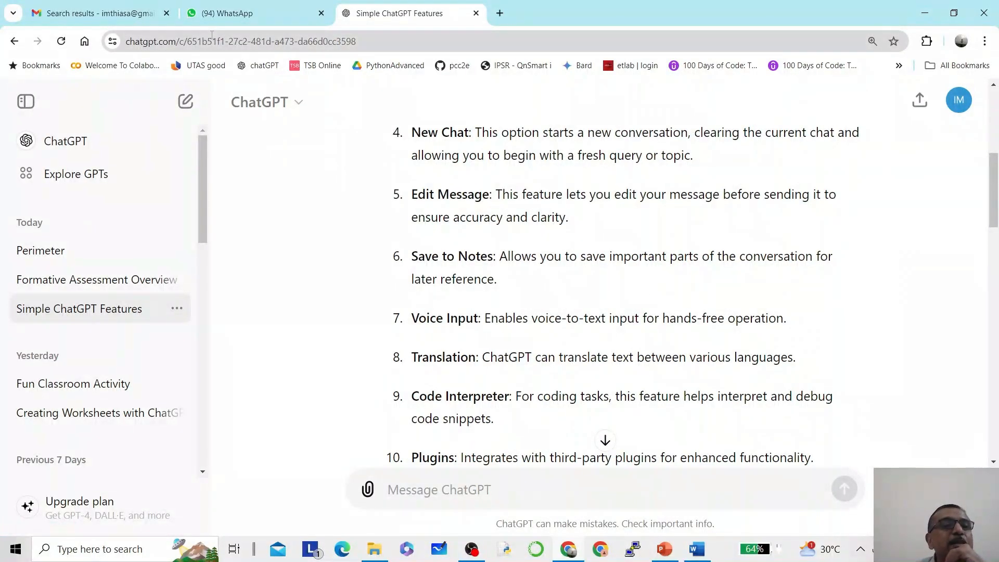
click(26, 102)
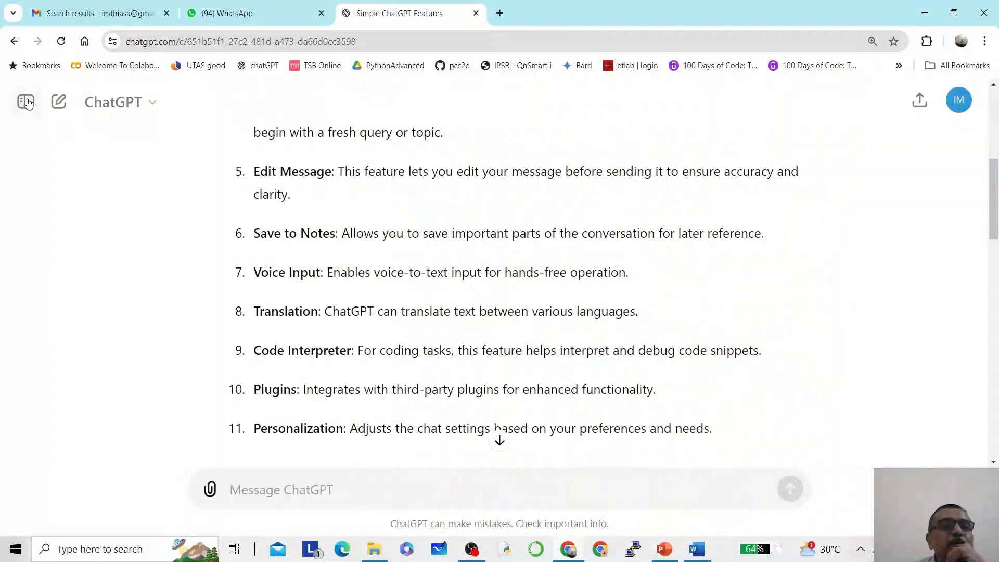
click(26, 101)
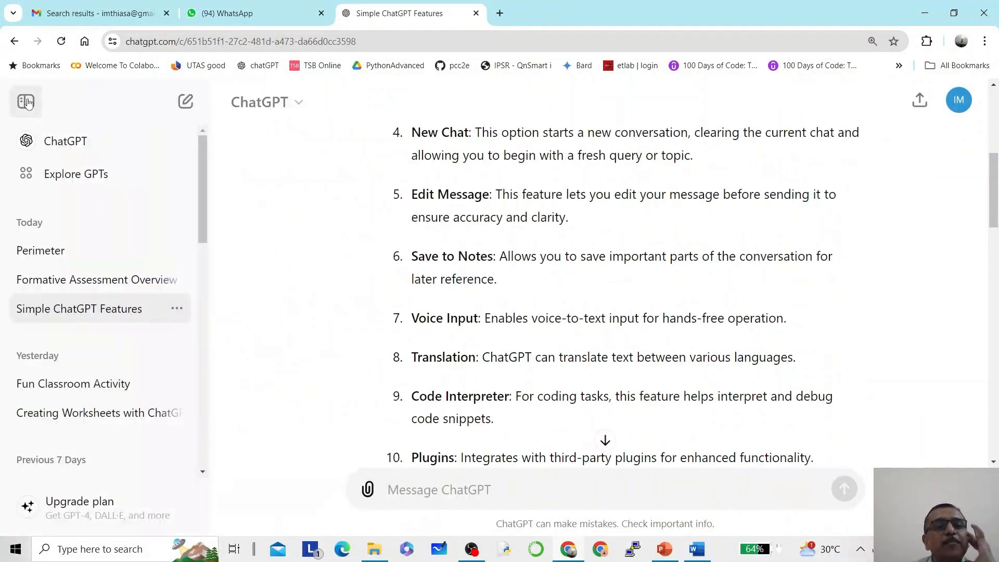
- Start a new chat and send only the question "what is formative assessment"
click(187, 102)
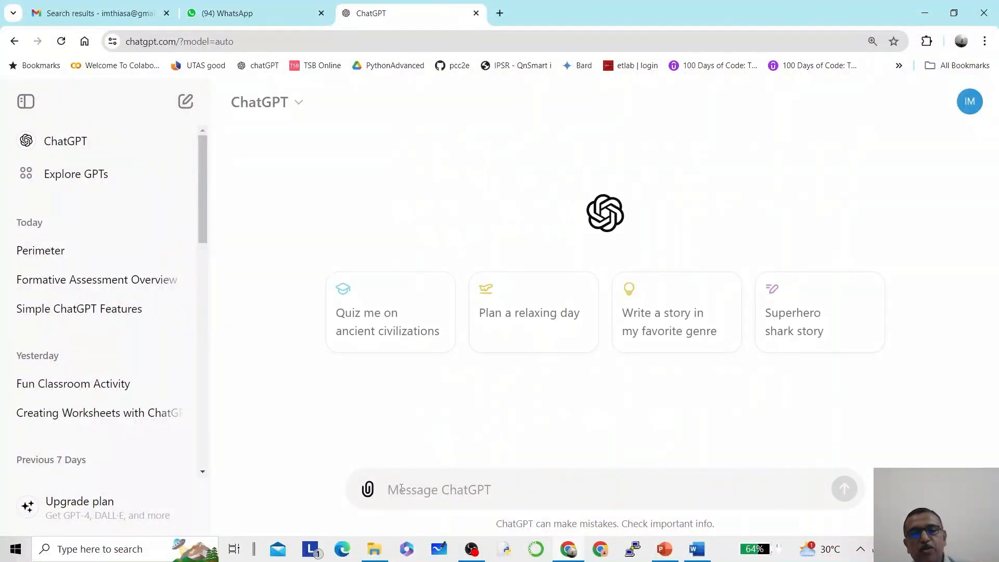
text(What is formative assessment? In the context of perimeter and area, what type of questions should I include for formative assessment? Generate six MCQ for formative assessment: 3 each at understand level and apply level.)
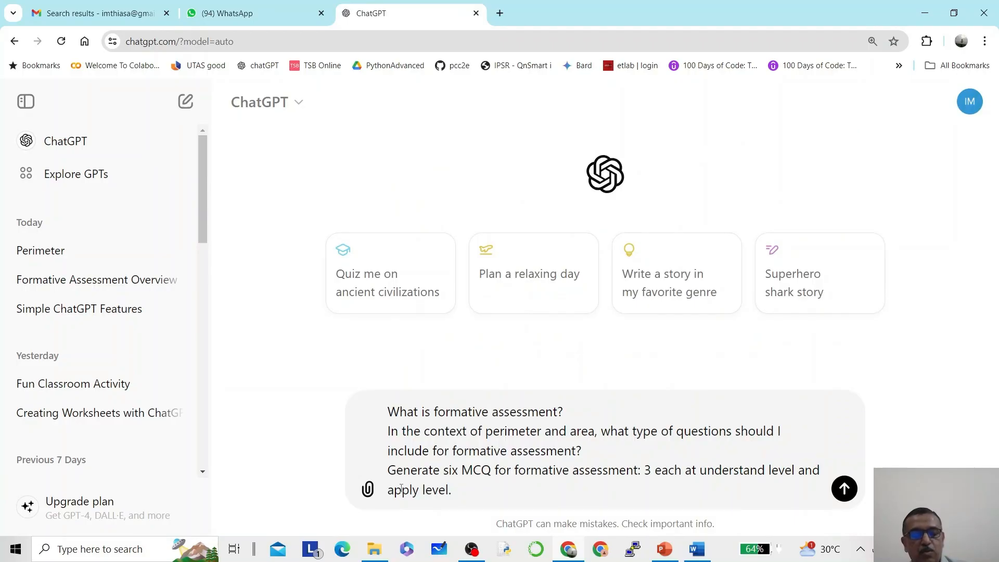
key(ctrl+a)
key(BackSpace)
text(what is )
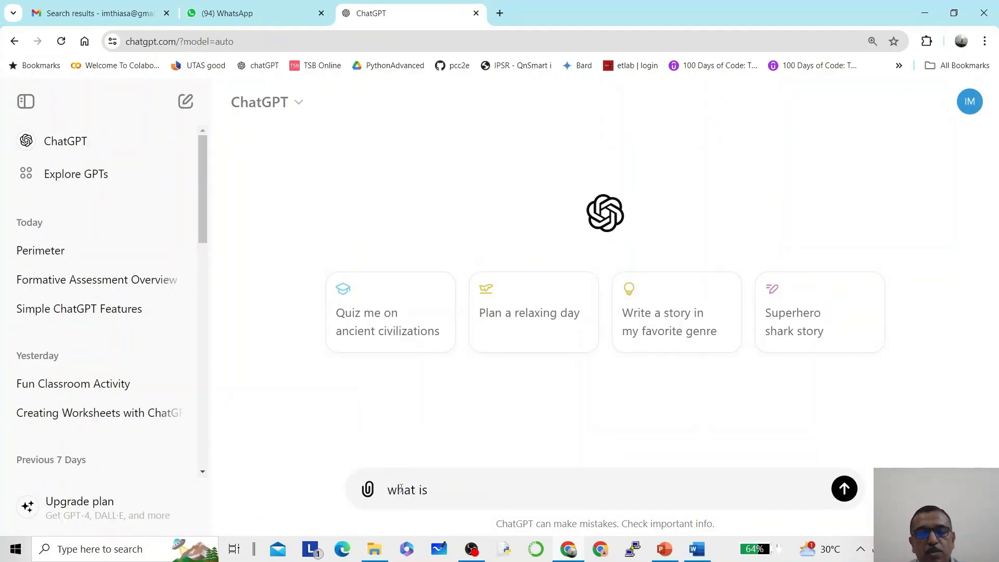
text(formativ)
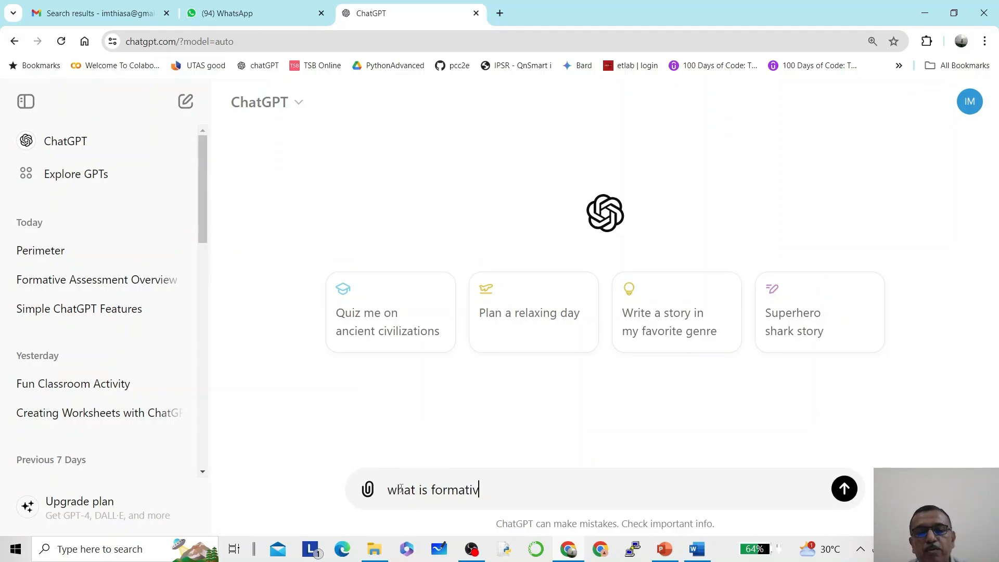
text(e assess)
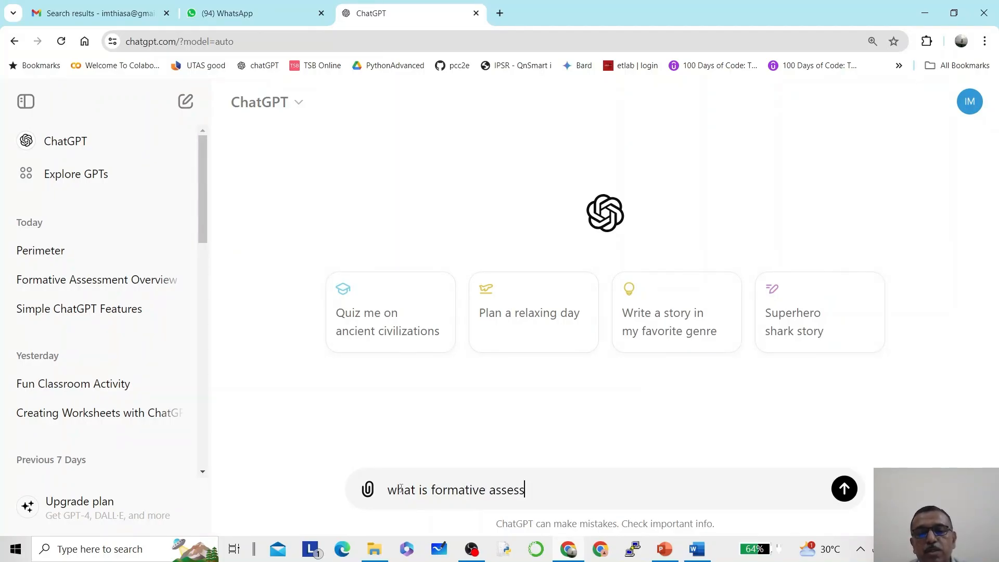
text(ment)
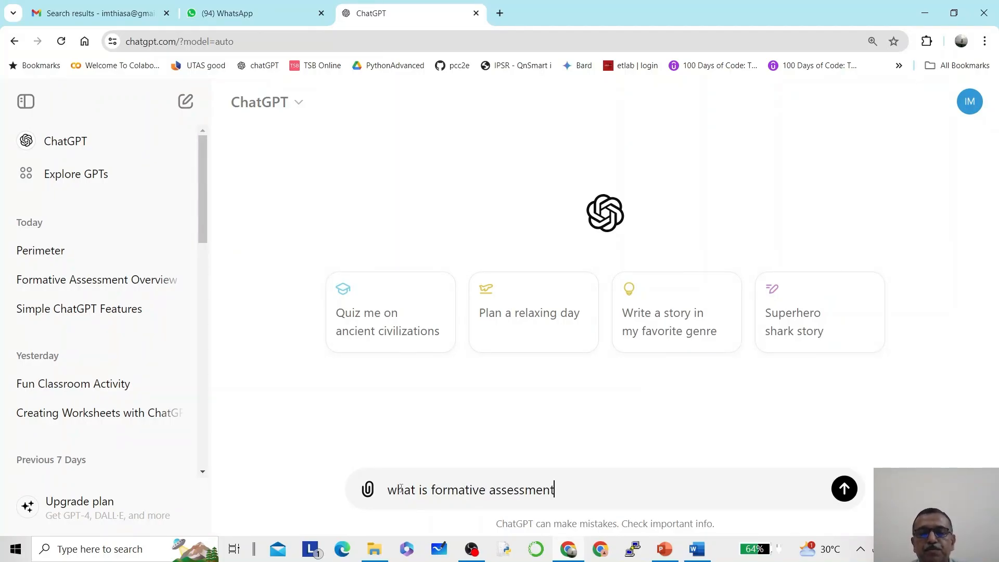
key(Return)
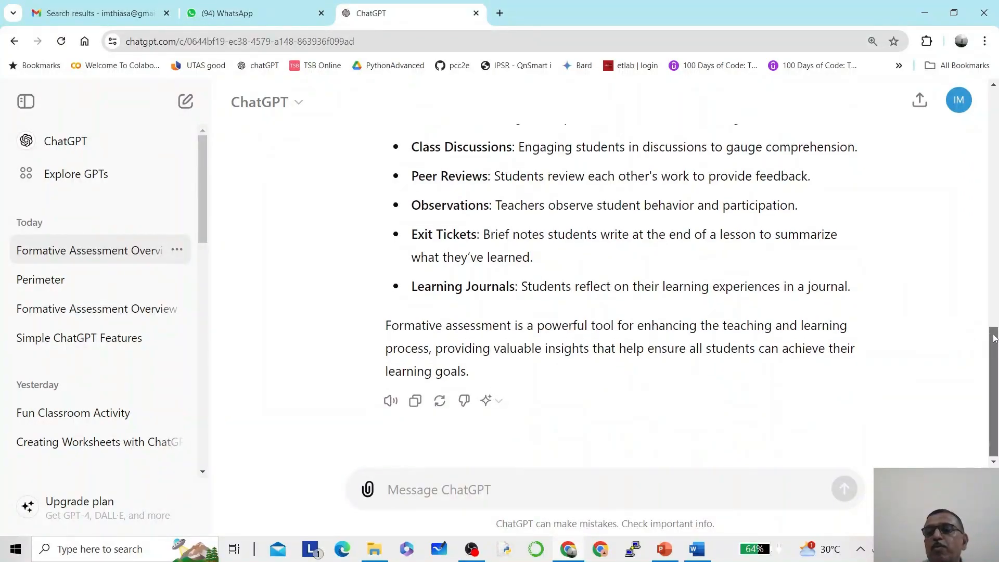
- Edit the sent question by appending ". please give the answer in 6 sentences" and resend it
drag(992, 342, 991, 104)
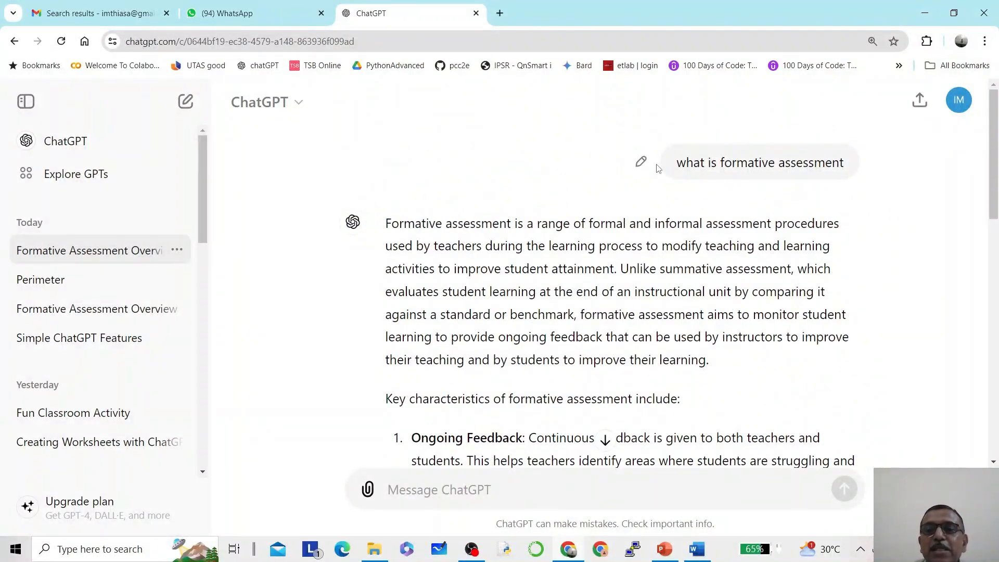
click(639, 162)
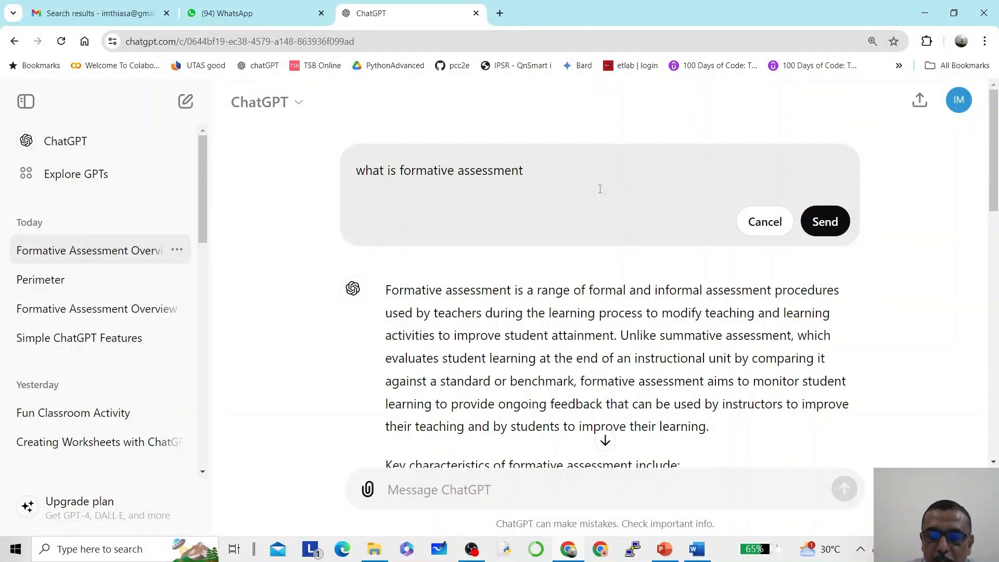
key(BackSpace)
text(. plea)
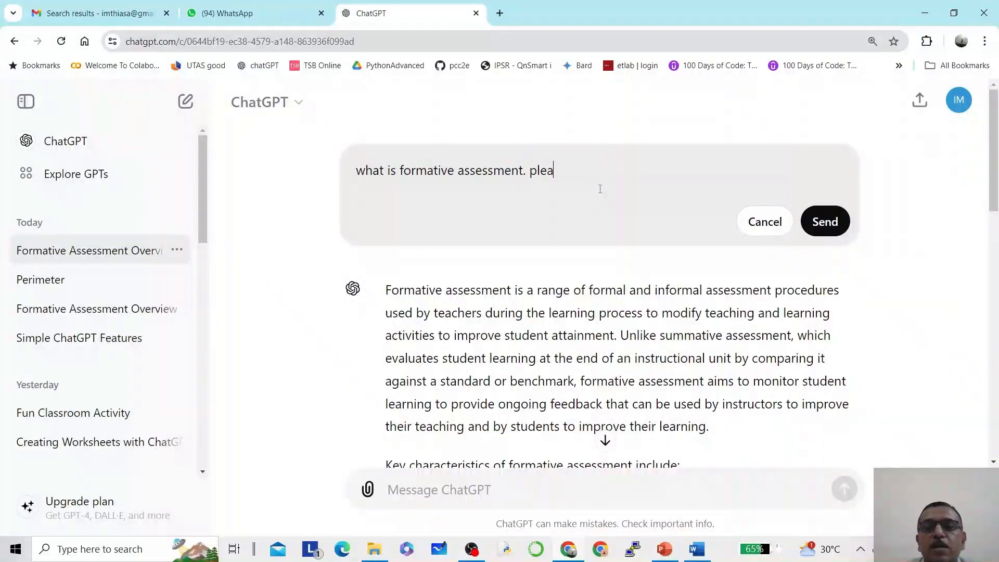
text(se give the)
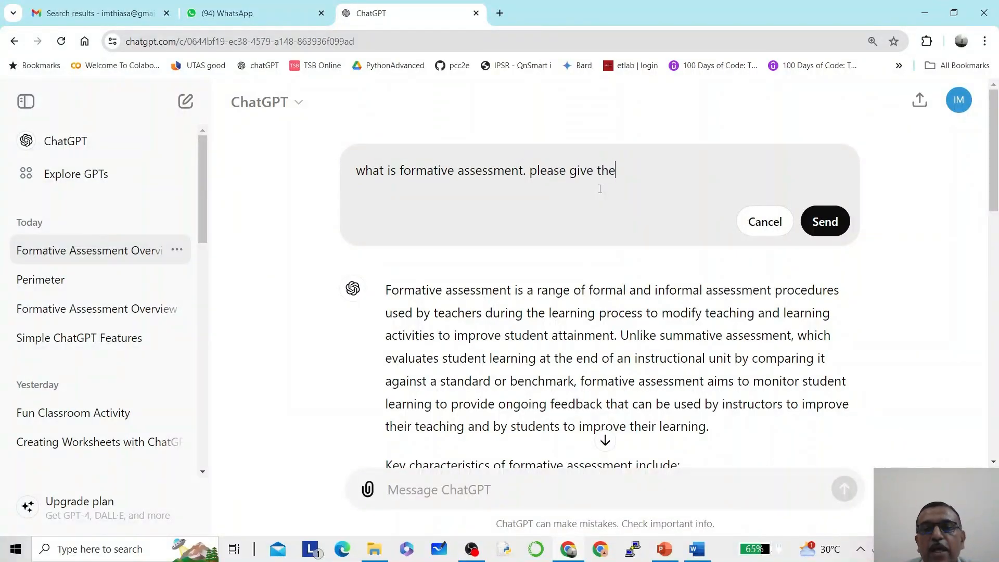
text( answer in )
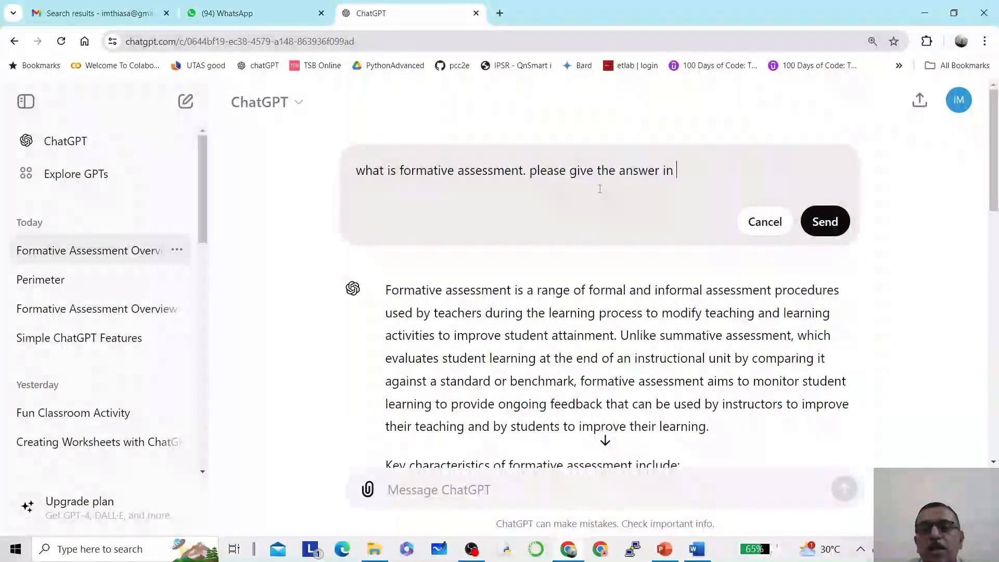
text(6 sen)
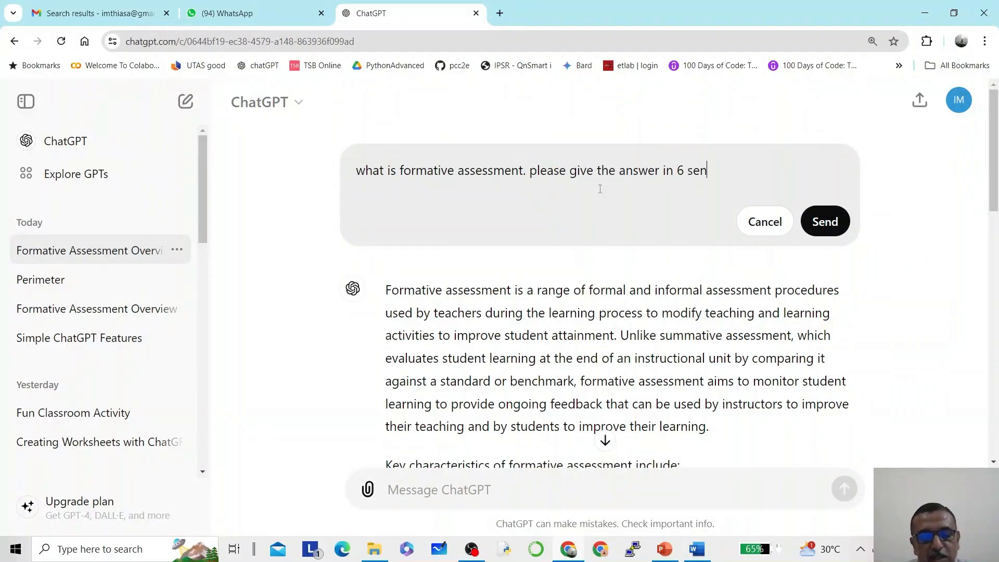
text(tences)
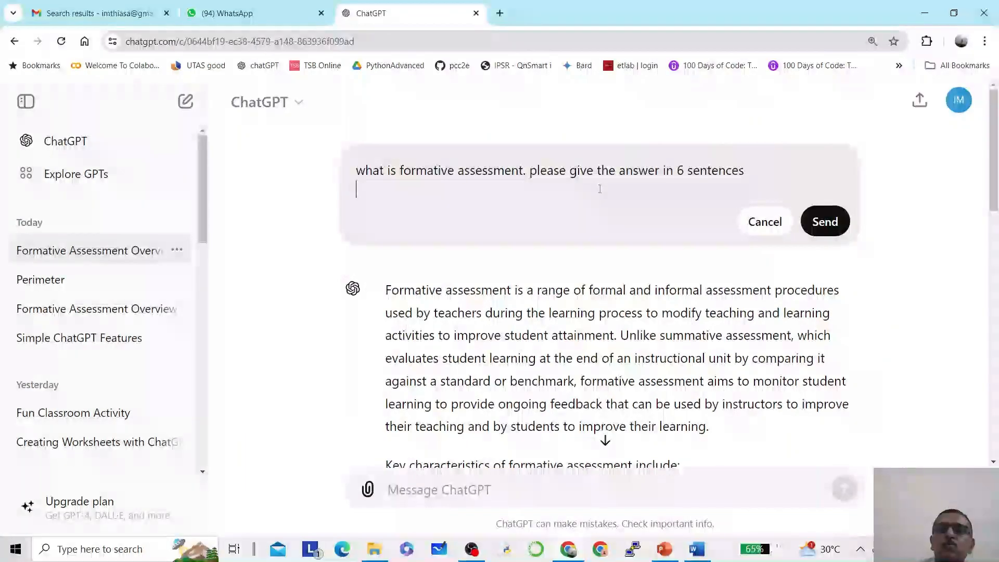
click(839, 226)
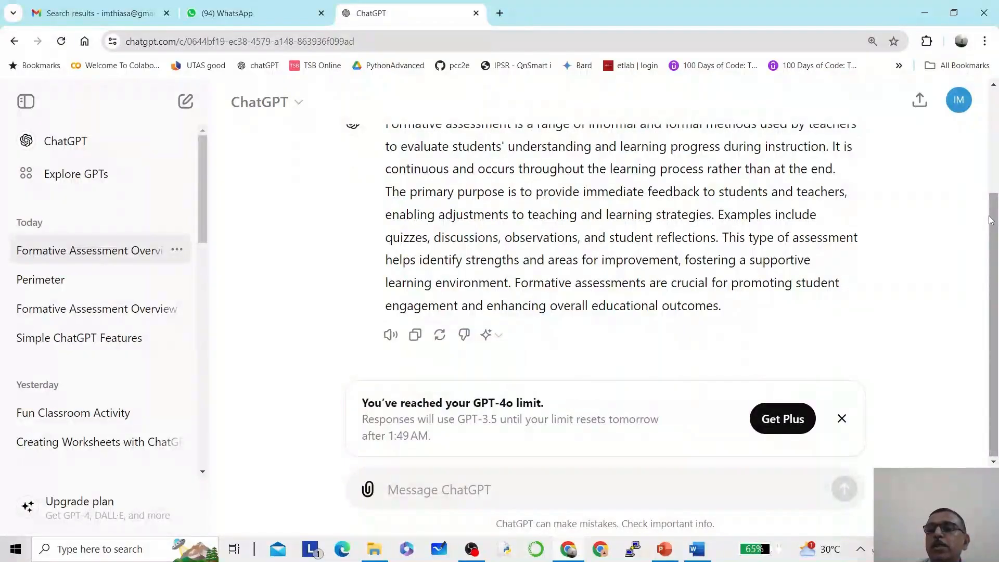
- Edit the sent prompt to ask for the answer in 6 bullet points instead of sentences and resend it
drag(990, 220, 990, 111)
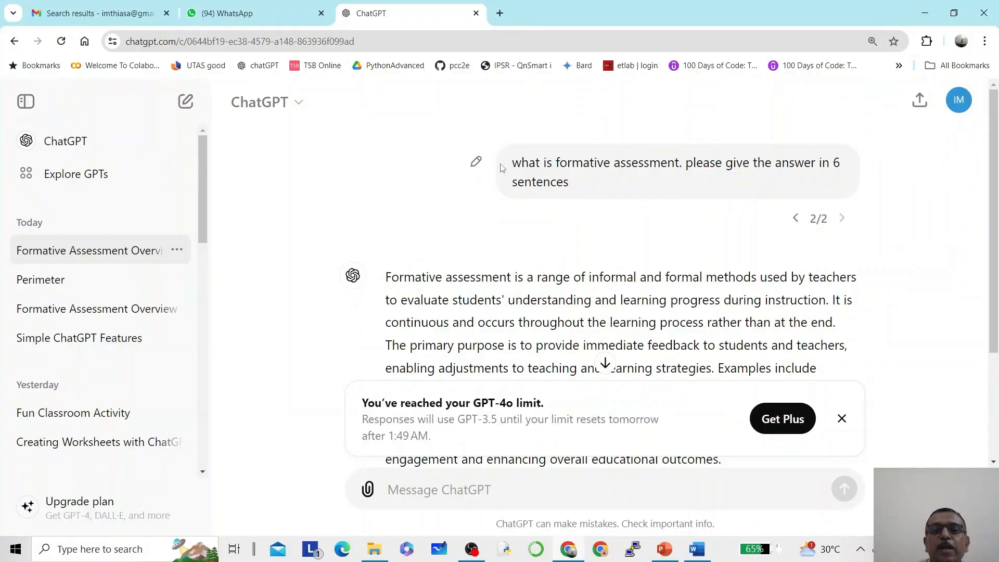
click(476, 161)
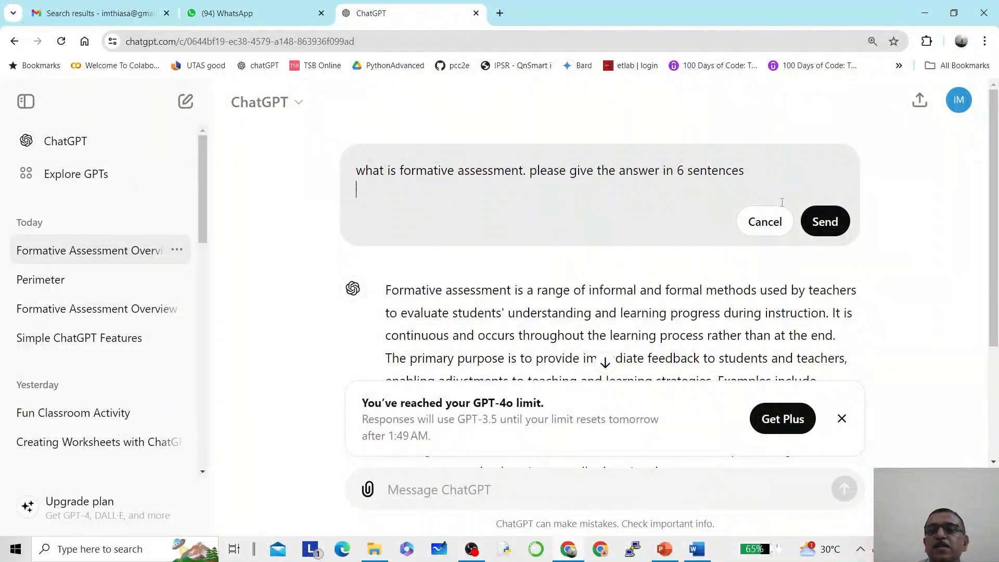
click(773, 223)
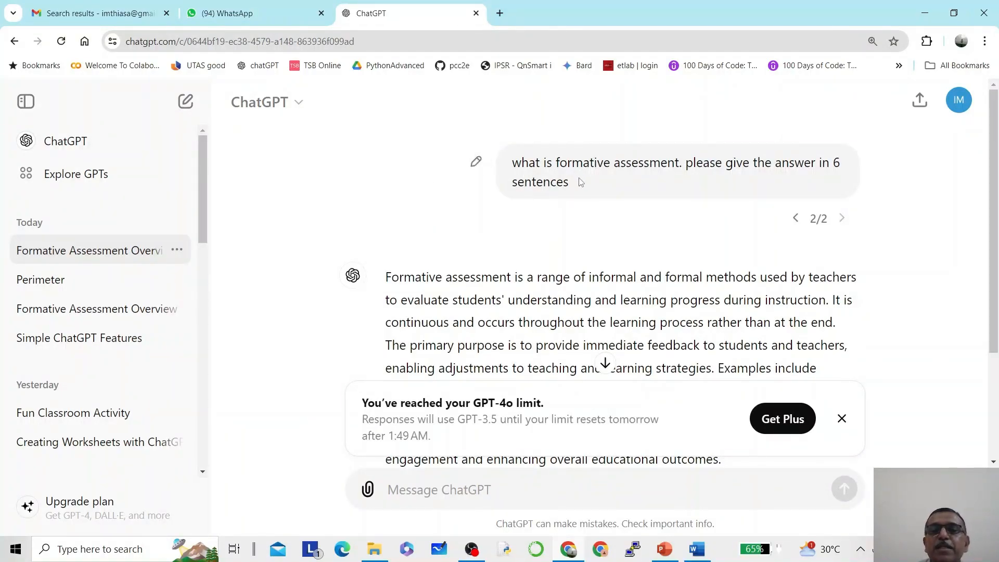
click(476, 163)
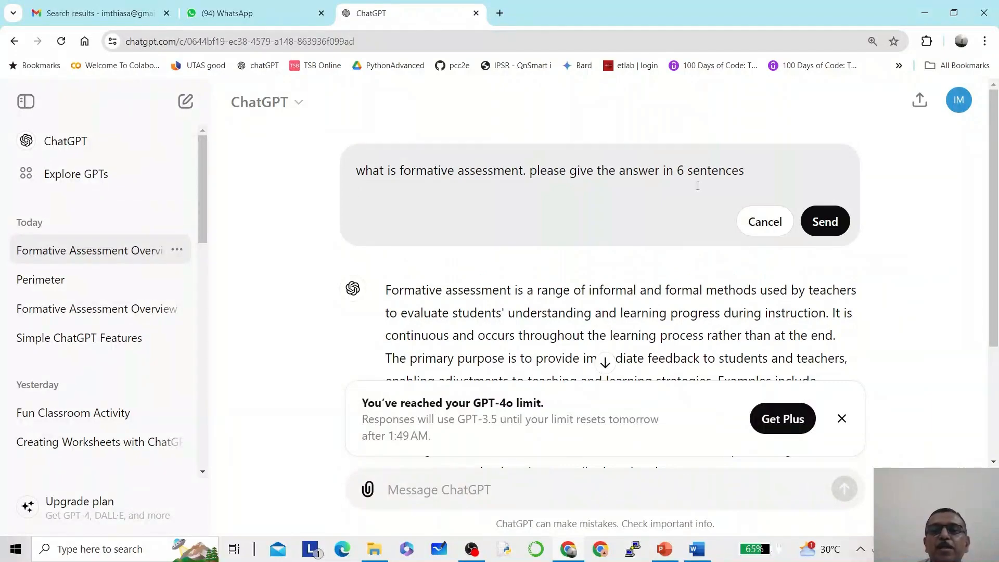
double_click(753, 170)
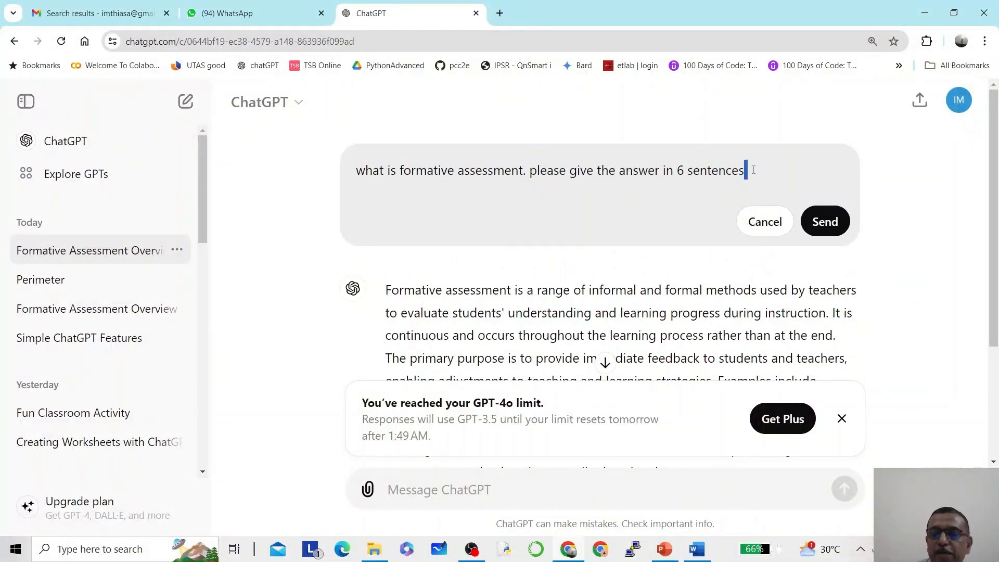
key(BackSpace)
key(BackSpace)
key(BackSpace)
key(BackSpace)
key(BackSpace)
key(BackSpace)
key(BackSpace)
key(BackSpace)
key(BackSpace)
key(BackSpace)
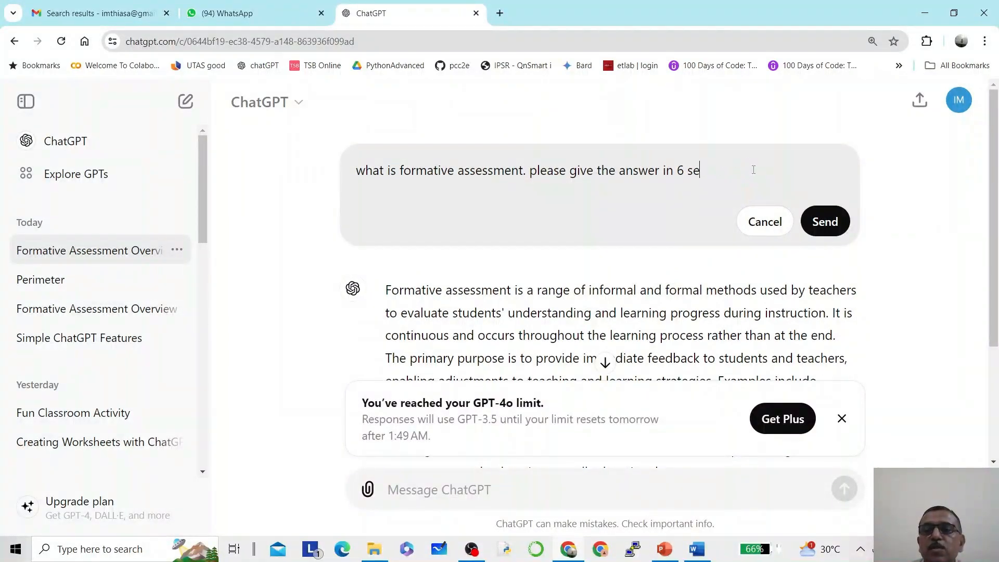
text(bul)
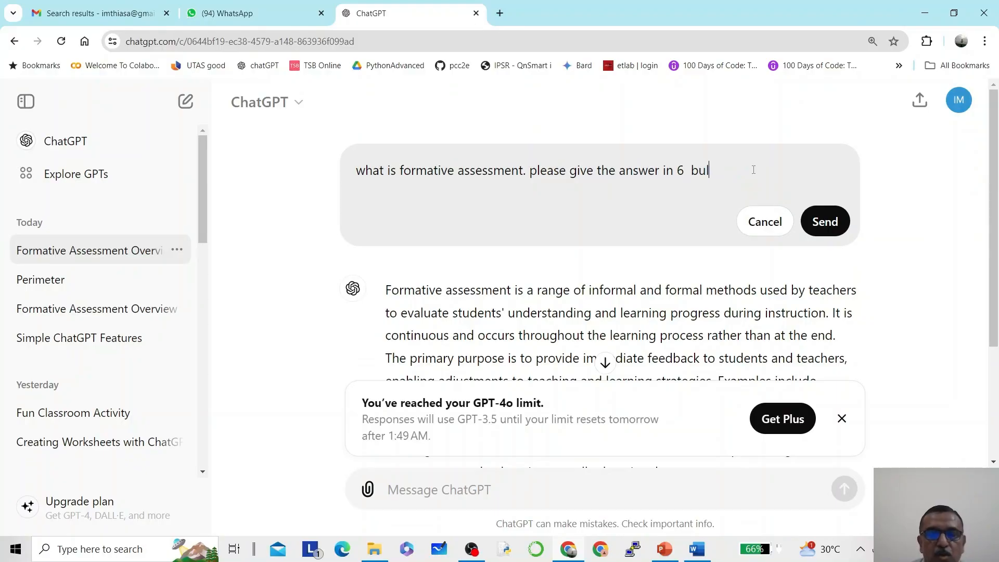
text(let points)
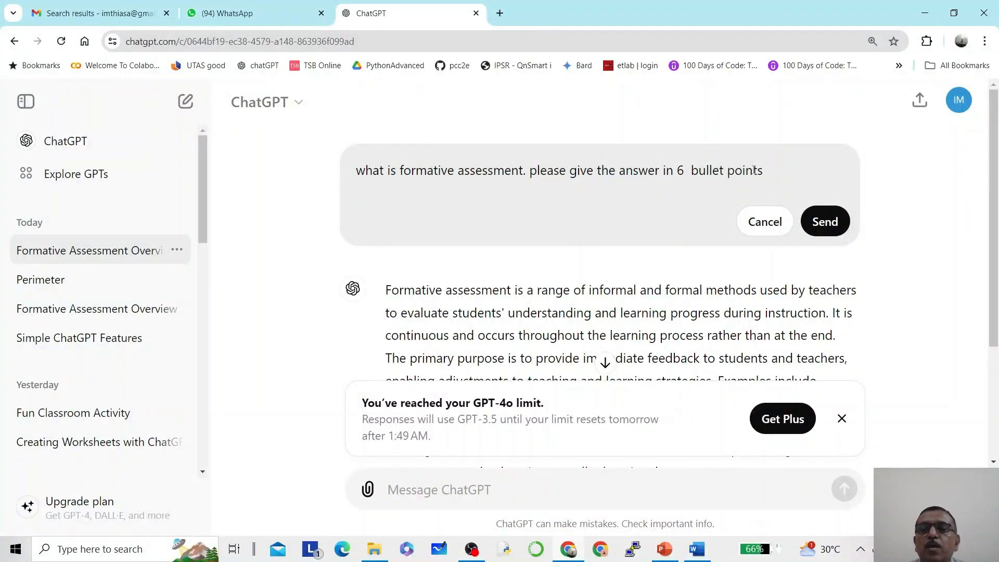
click(825, 222)
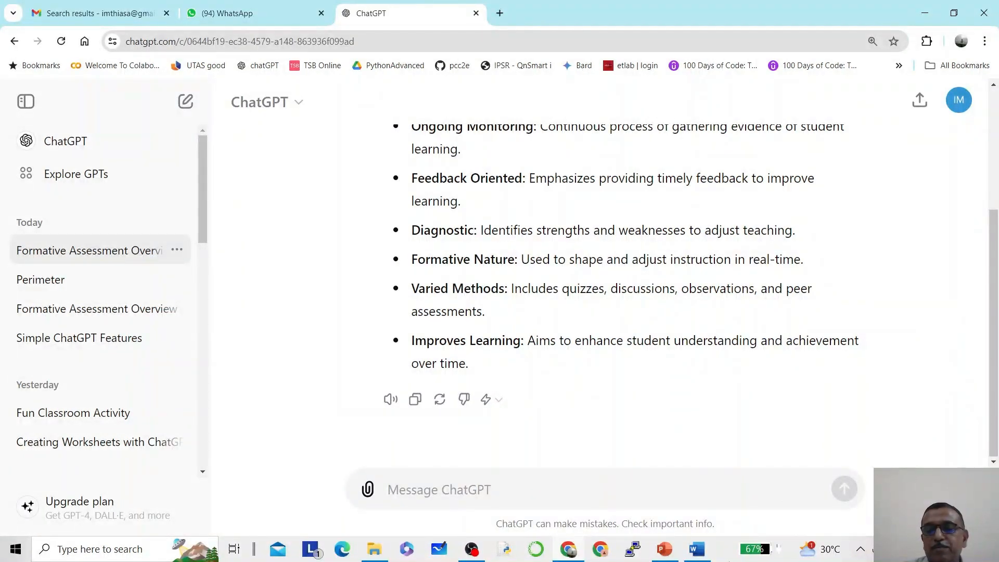
- Copy the bulleted question about perimeter and area formative assessment from prompts_for_teachers.docx in Word and return to ChatGPT
click(697, 549)
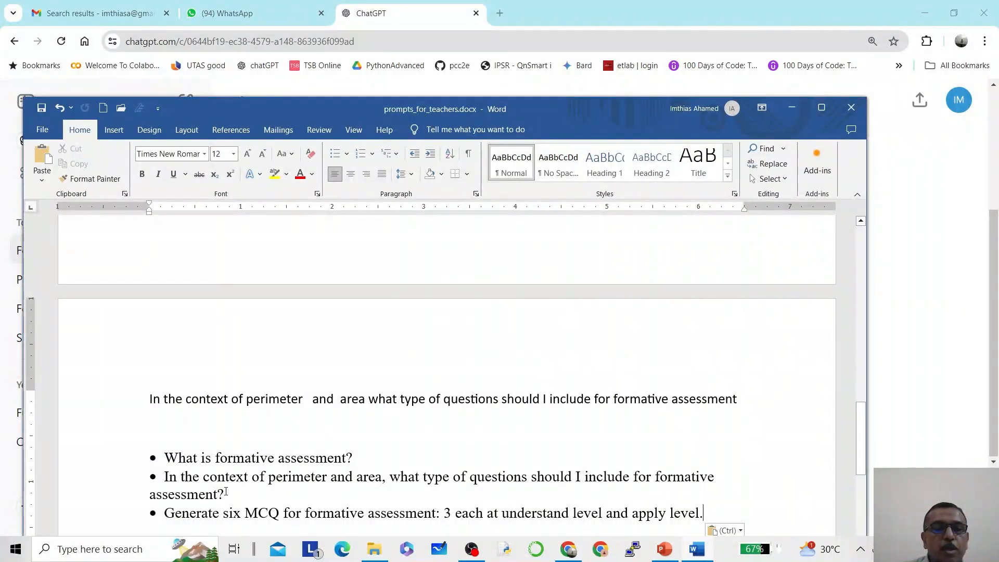
drag(225, 494, 199, 482)
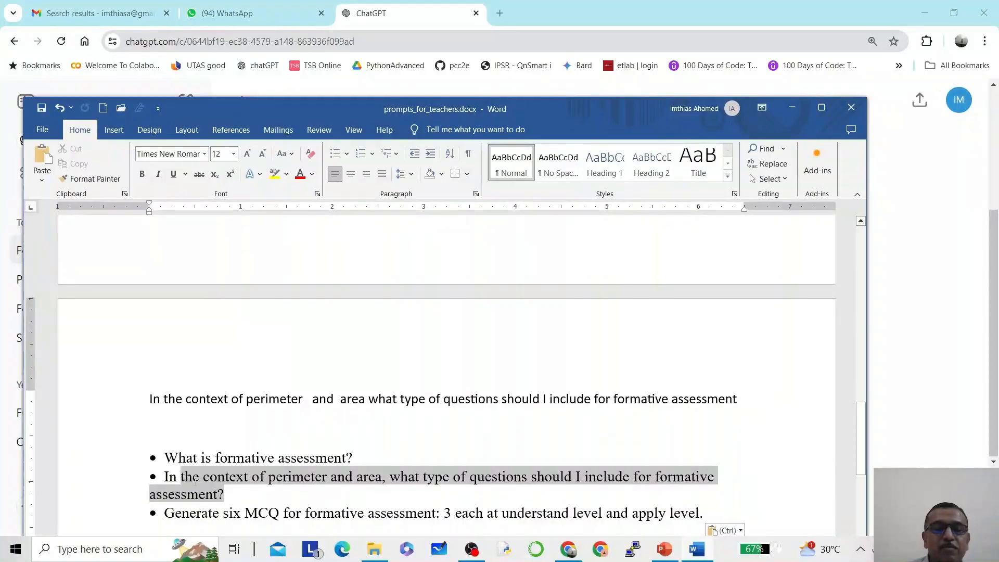
drag(187, 480, 172, 480)
key(ctrl+c)
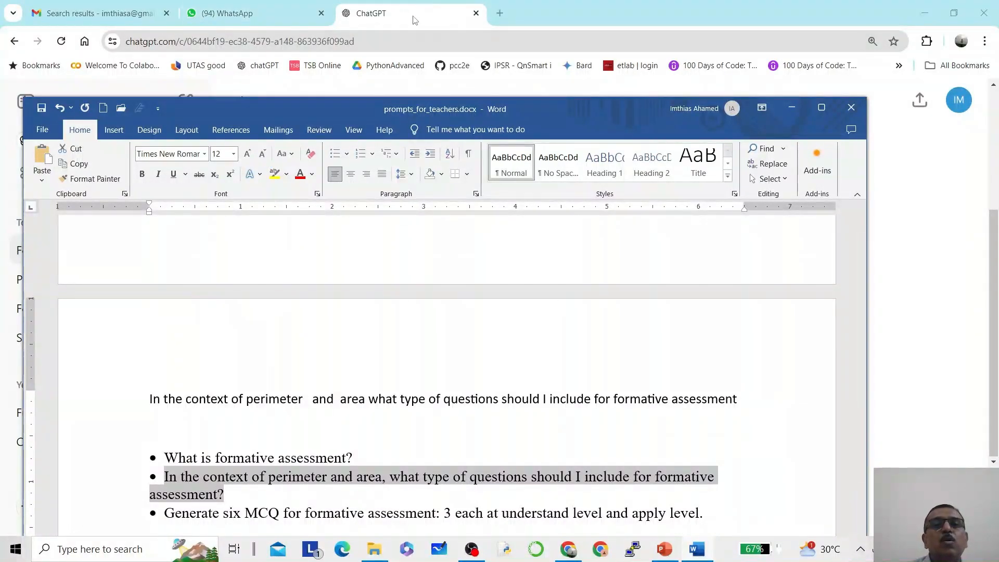
click(414, 19)
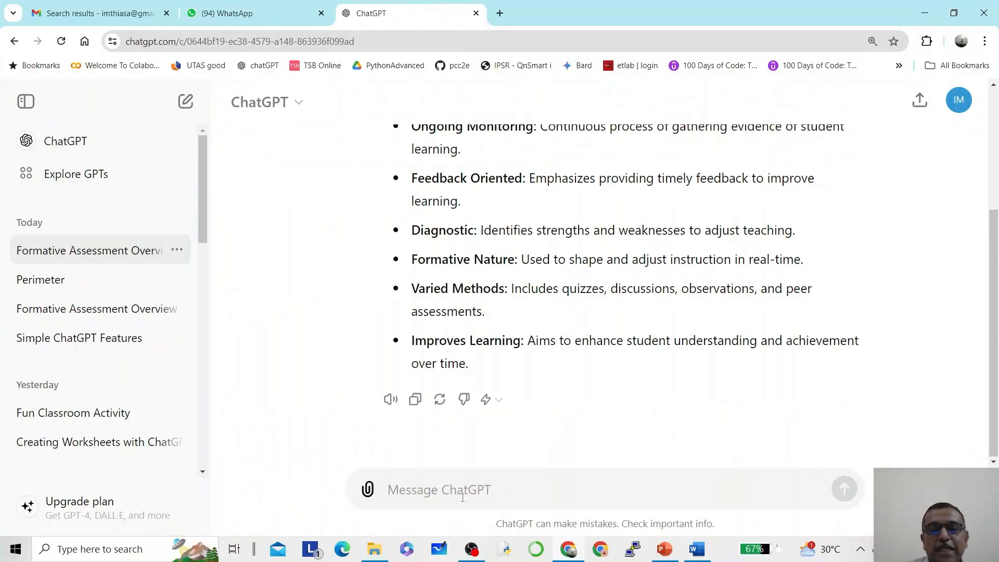
- Paste and send the copied question "In the context of perimeter and area, what type of questions should I include for formative assessment?"
key(ctrl+v)
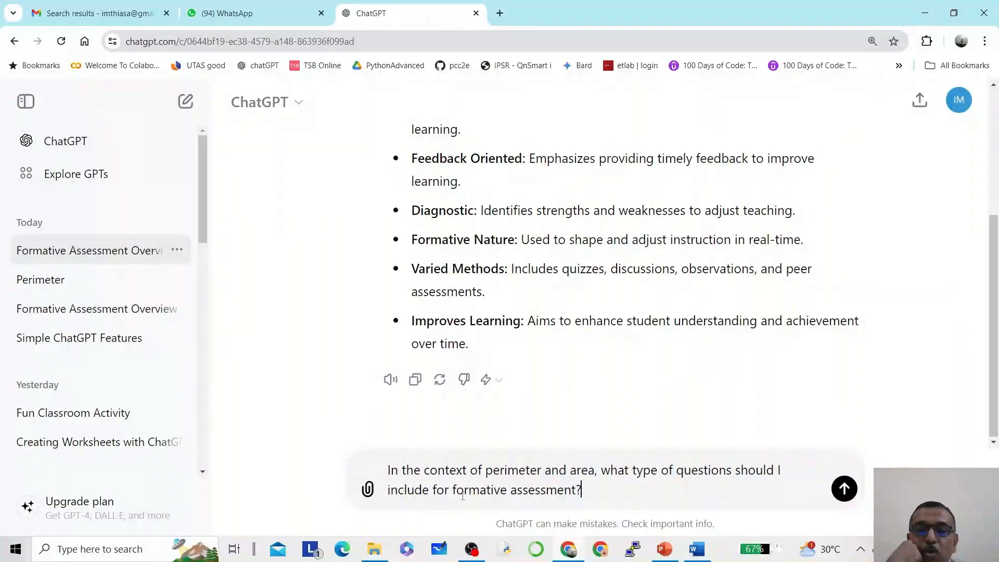
click(844, 488)
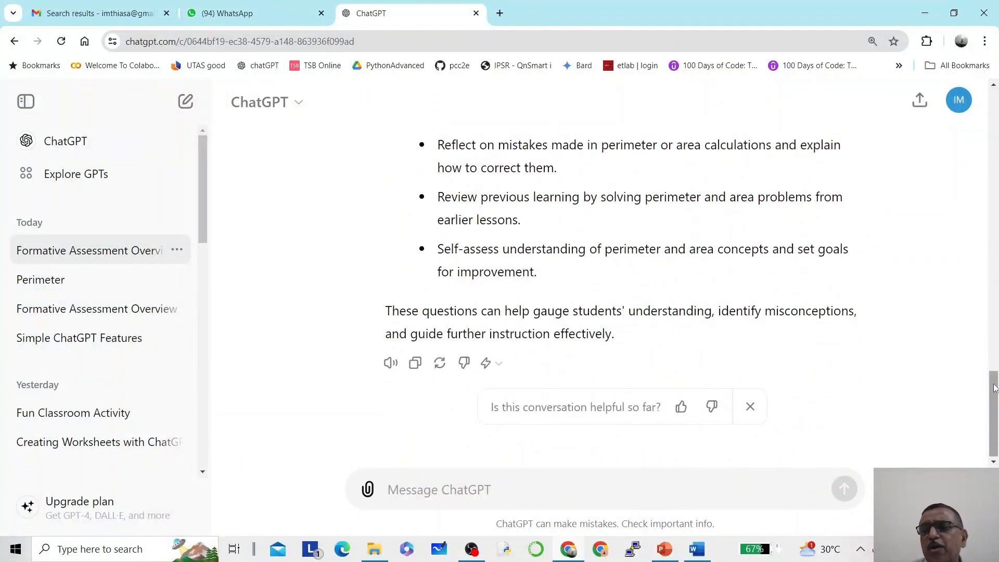
- Edit the sent perimeter and area question by appending "please be brief" and resend it
scroll(989, 278, up, 15)
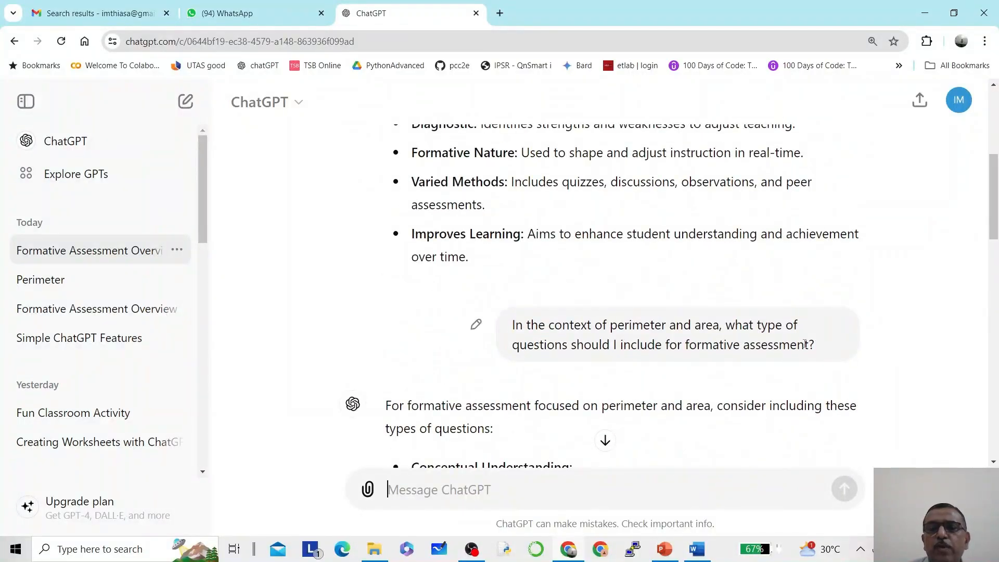
click(470, 330)
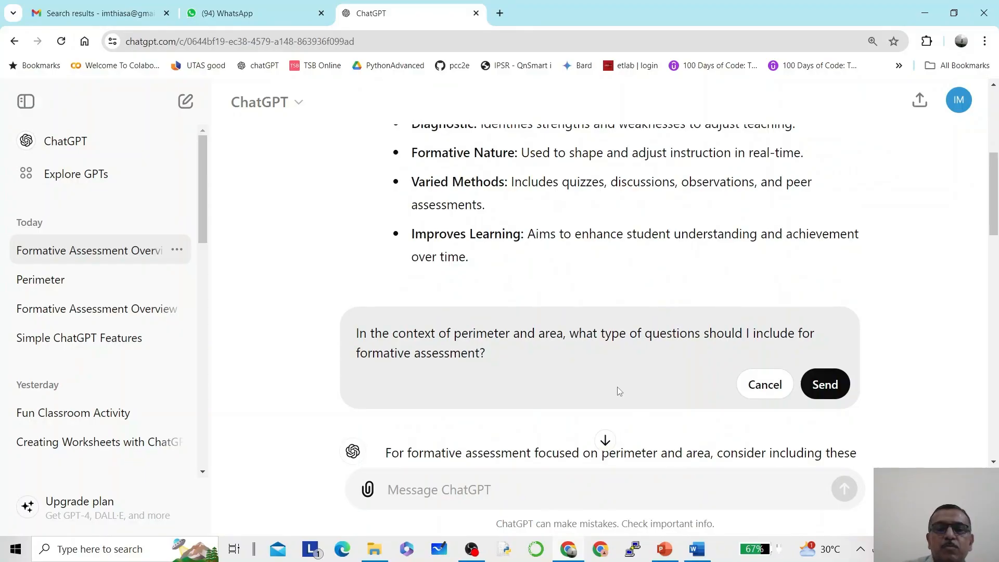
scroll(618, 391, down, 5)
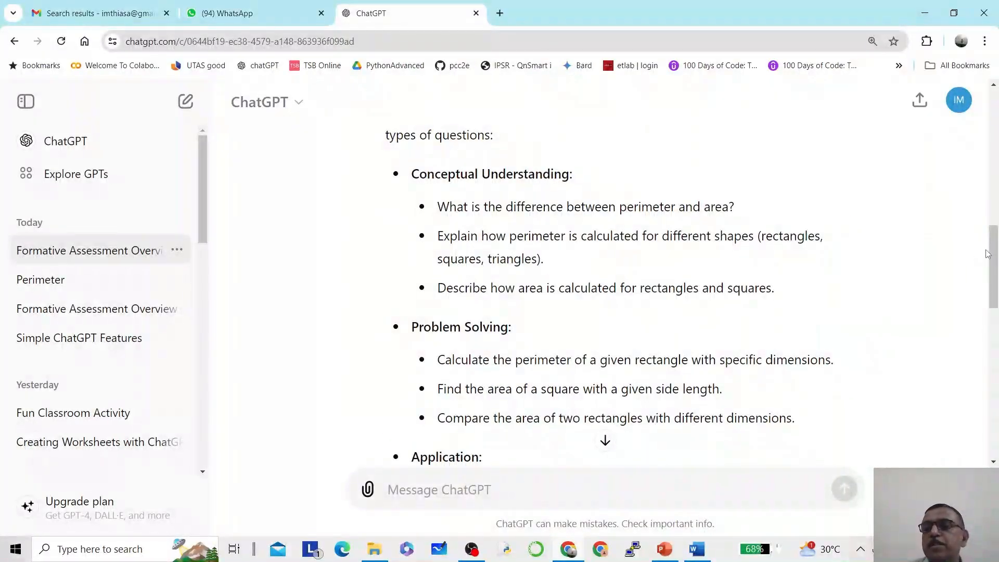
drag(987, 254, 983, 213)
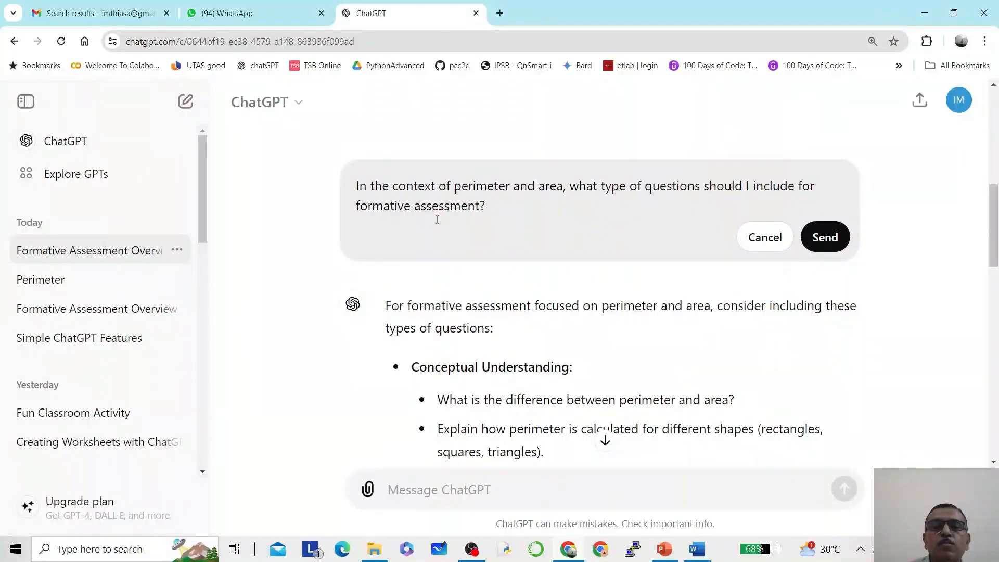
click(519, 205)
text(pleas)
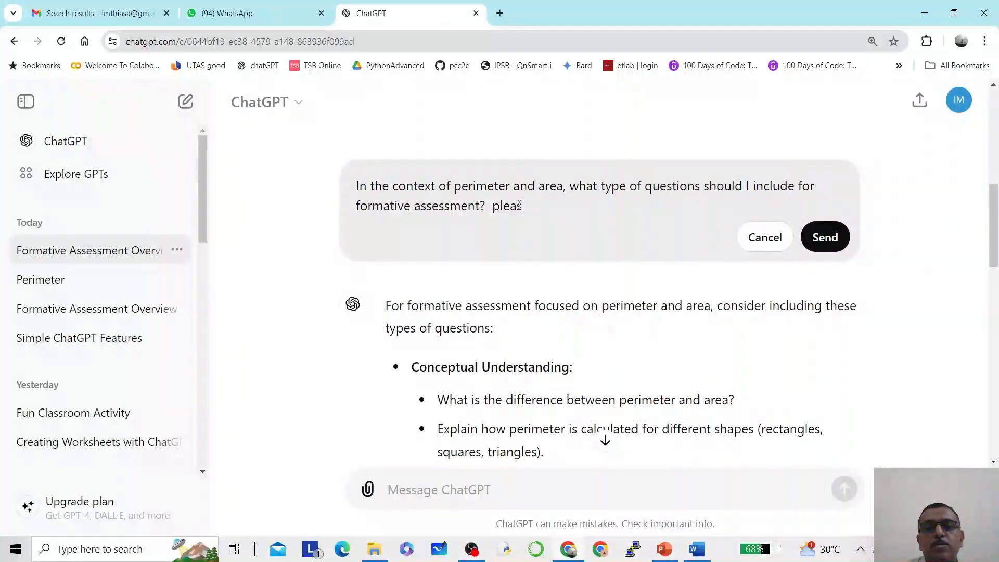
text(e be br)
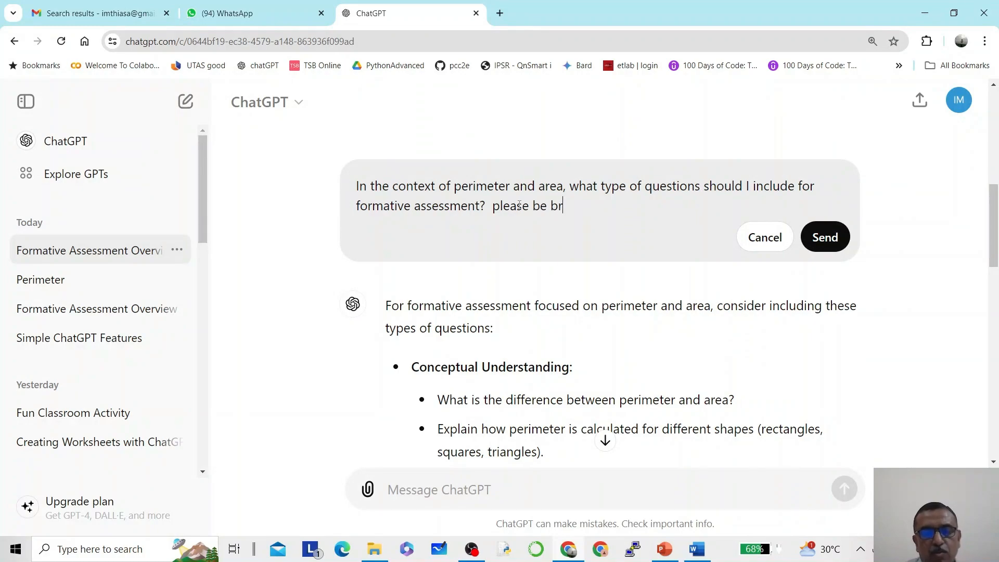
text(ie)
key(BackSpace)
key(BackSpace)
key(BackSpace)
key(BackSpace)
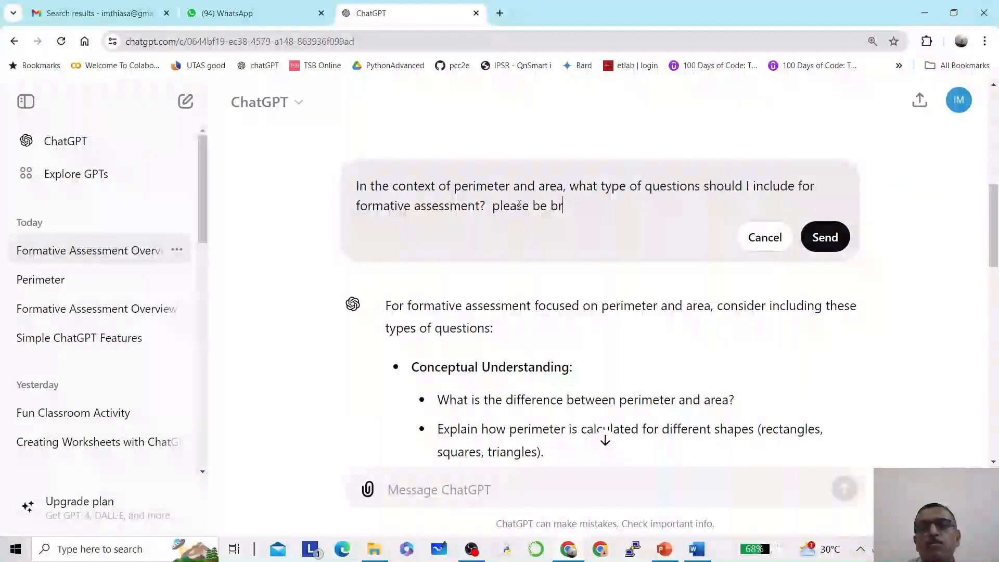
text(brief)
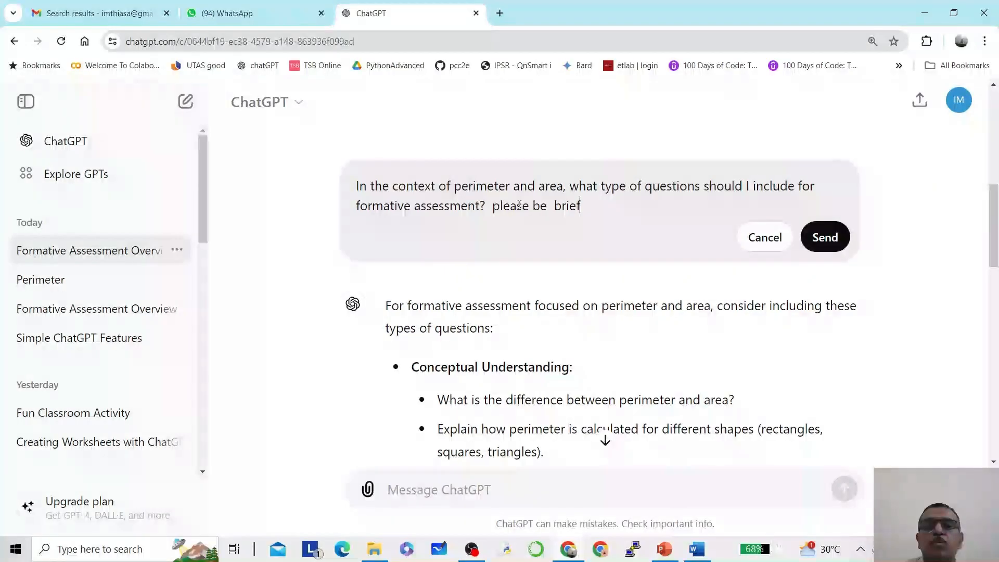
key(Return)
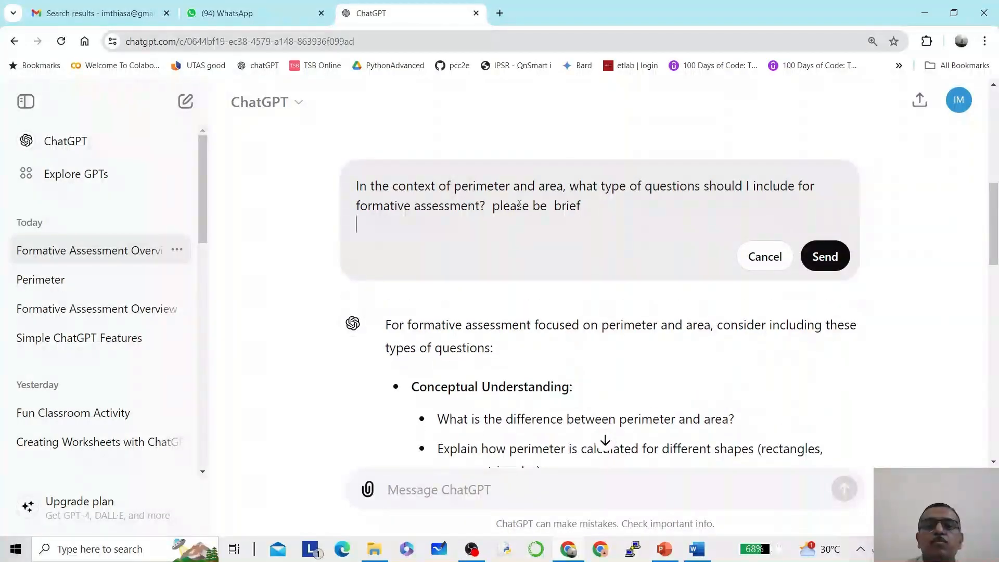
click(830, 257)
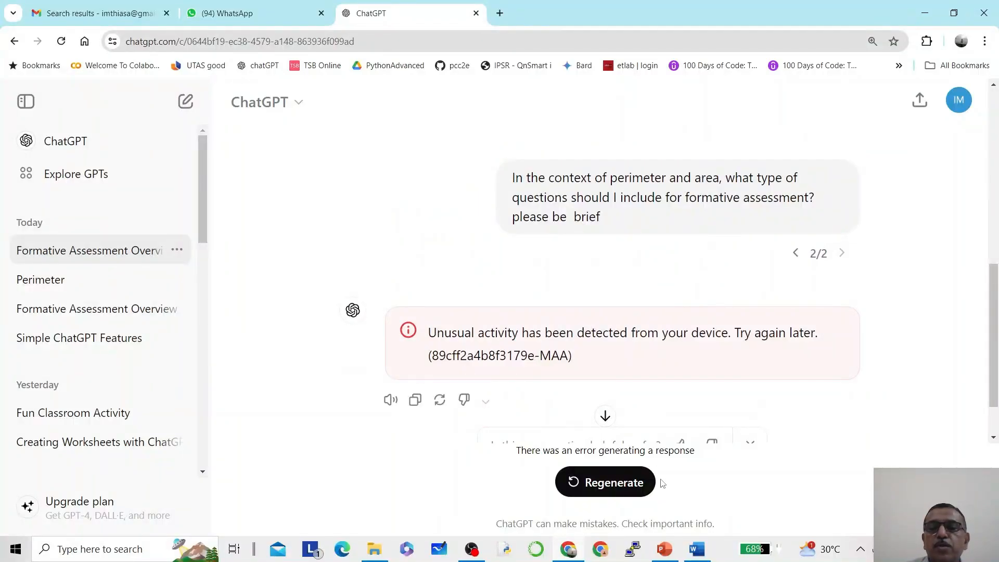
- Regenerate the response to the shortened-answer perimeter and area question and view the whole bulleted list
click(629, 485)
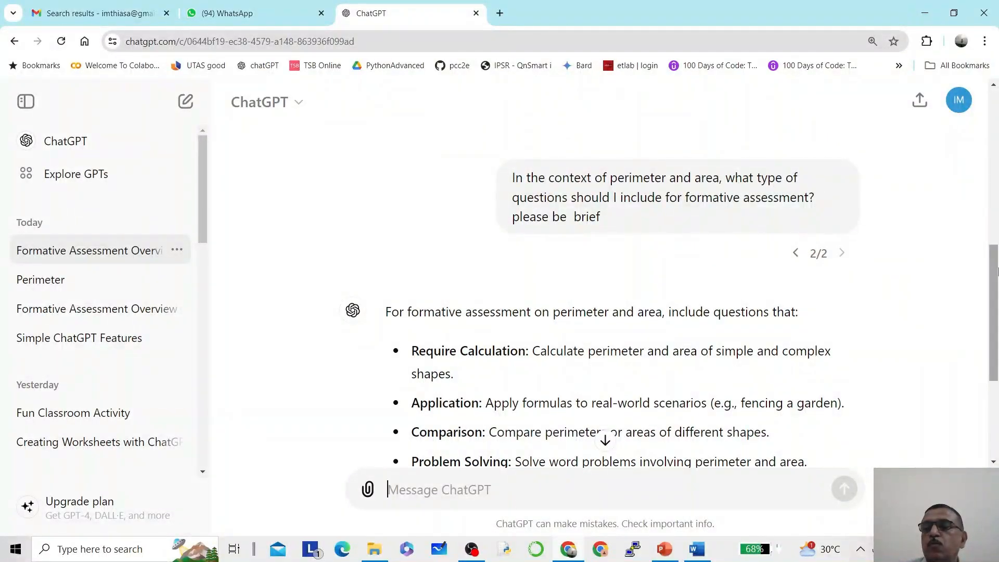
drag(993, 273, 994, 341)
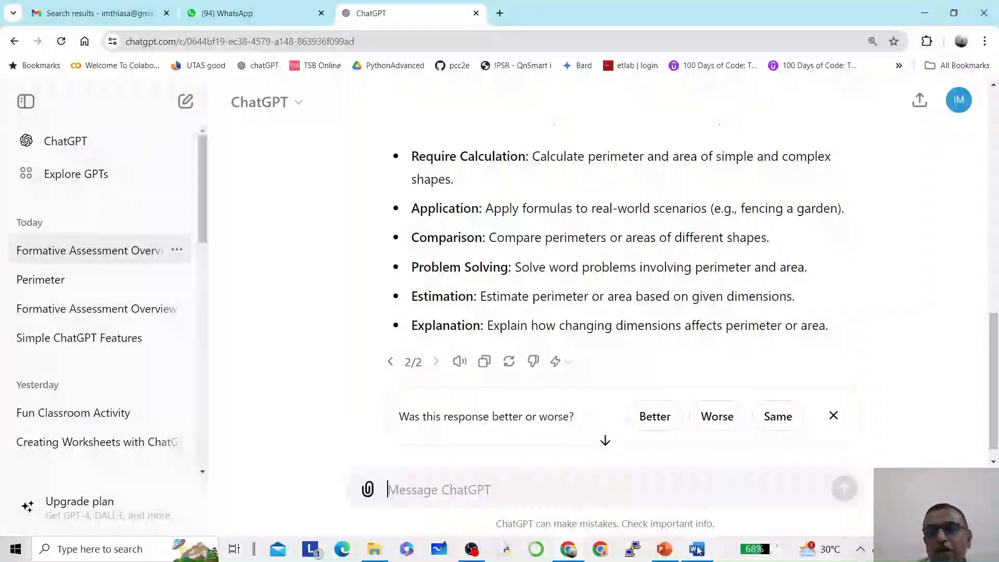
mouse_move(697, 549)
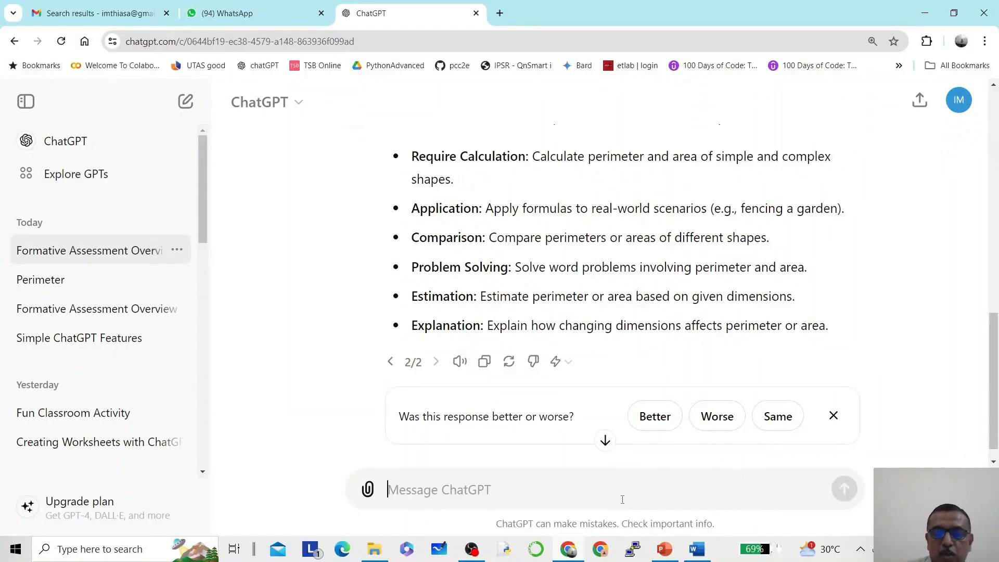
- Send the follow-up prompt "please prepare an MCQ with six question 3 each at understand and apply level"
text(please )
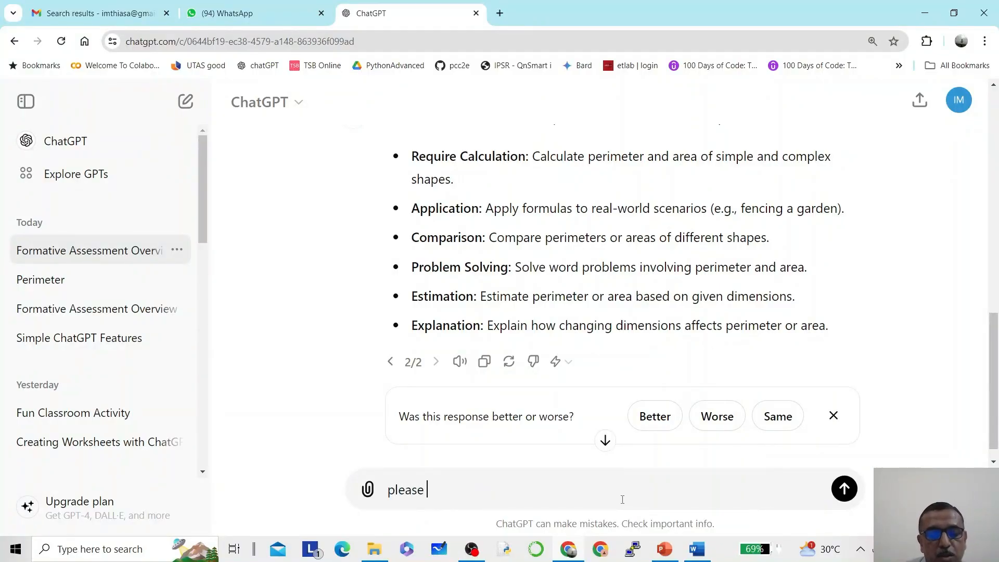
text(prepare )
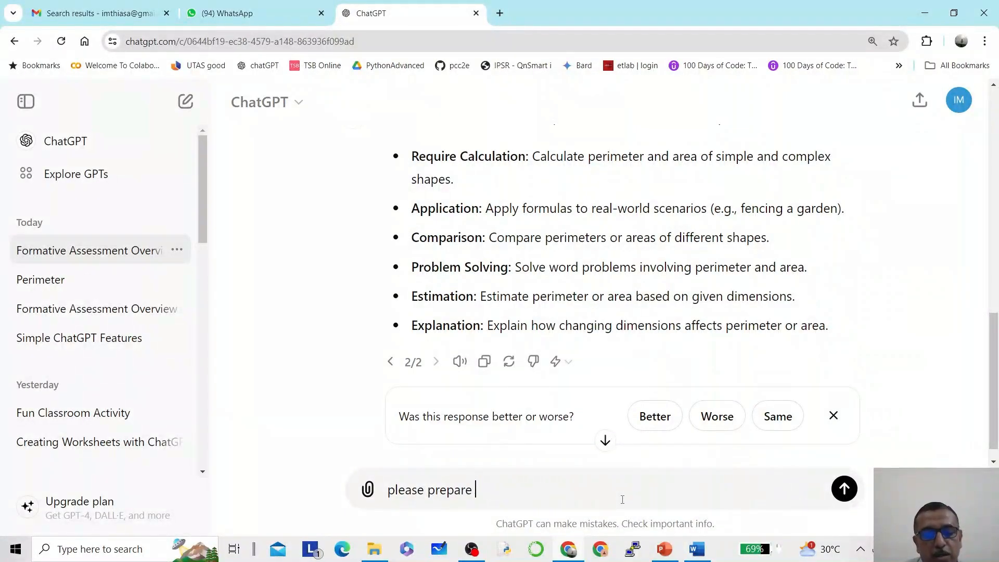
text(an M)
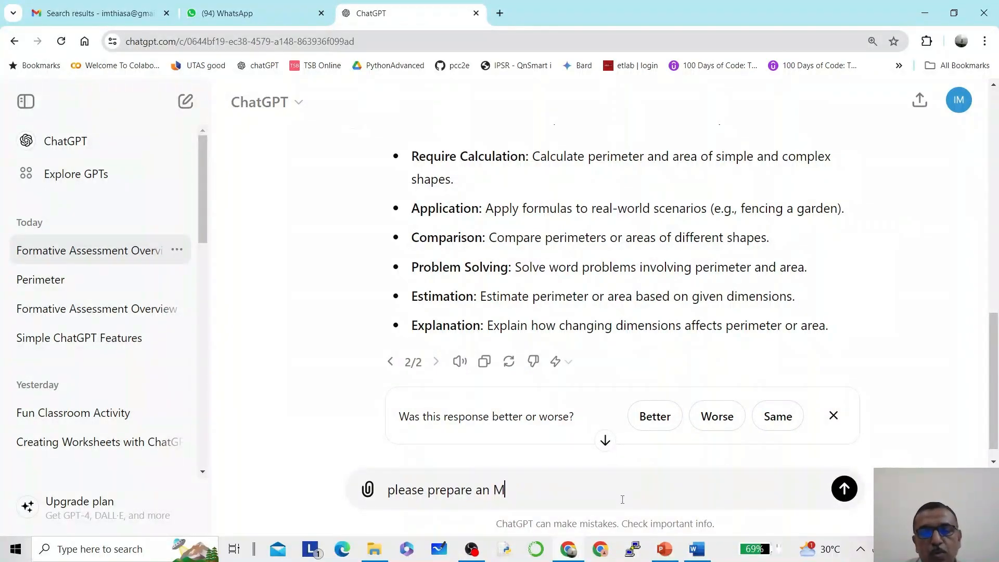
text(CQ)
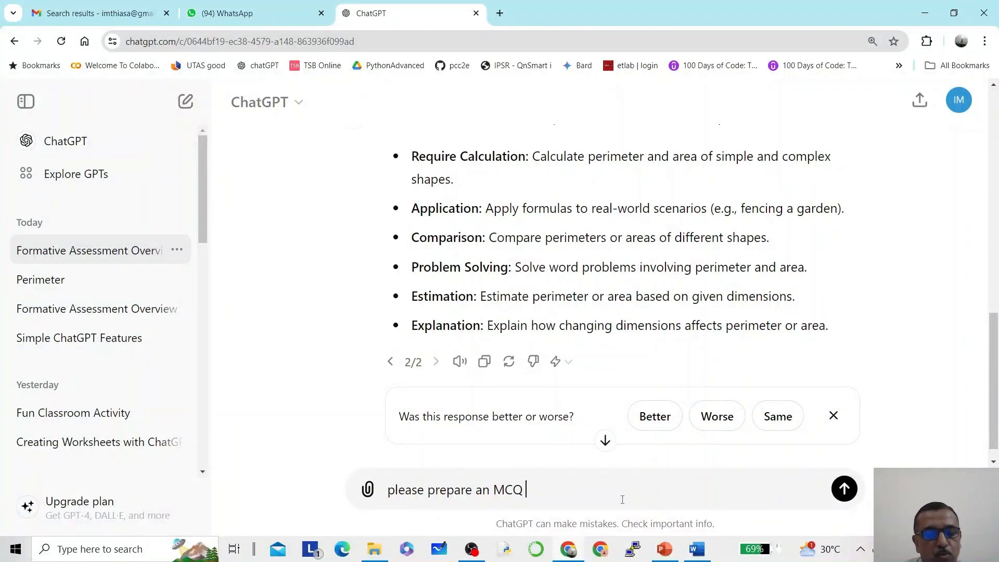
text(with s)
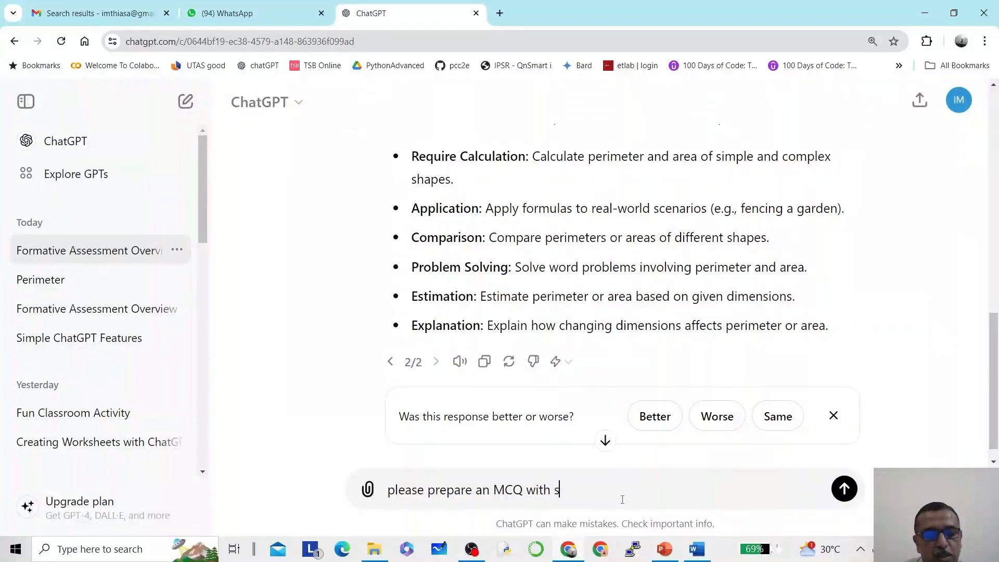
text(ix que)
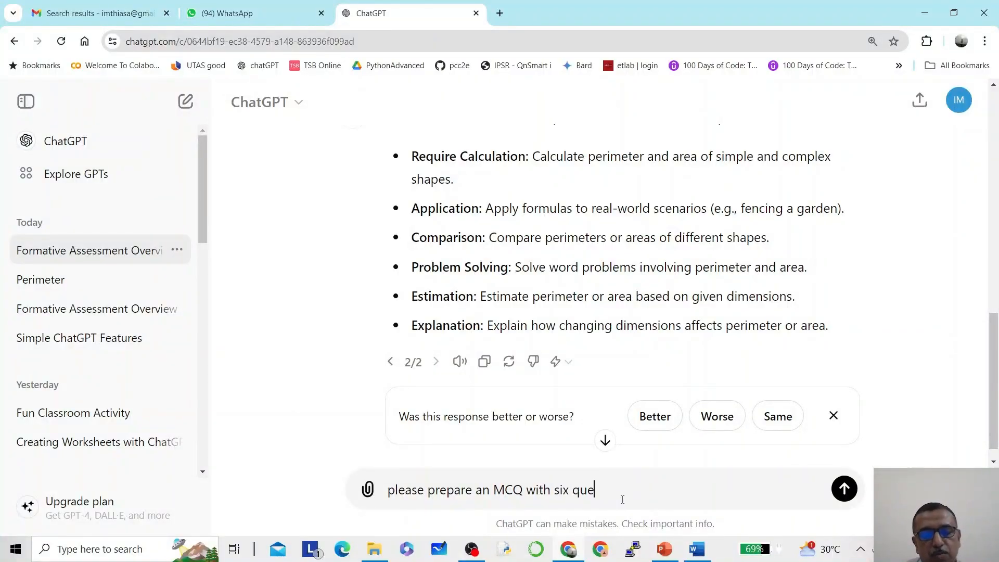
text(stion 3 ea)
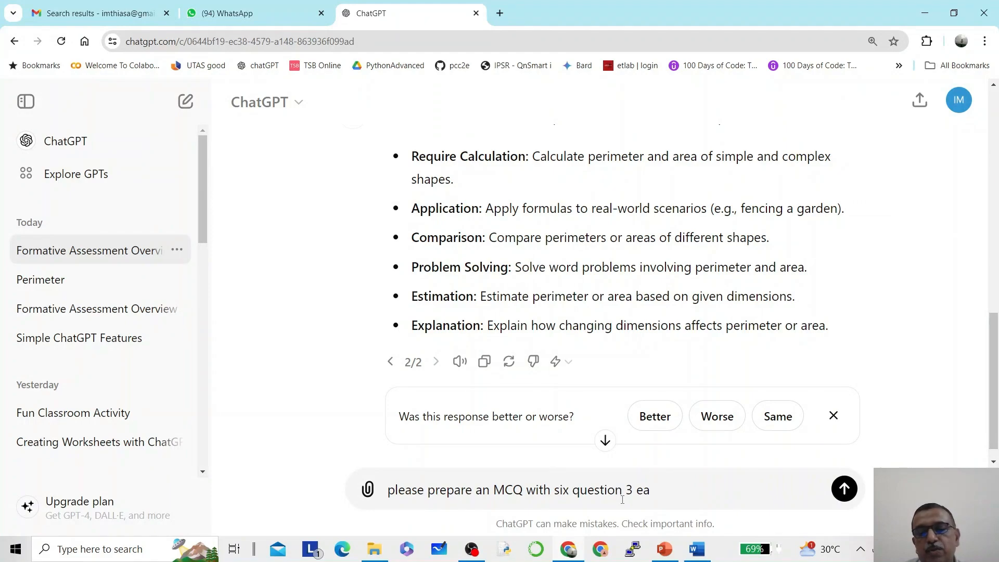
text(tch at)
key(BackSpace)
key(BackSpace)
key(BackSpace)
key(BackSpace)
key(BackSpace)
key(BackSpace)
key(BackSpace)
key(BackSpace)
text(ach at underst)
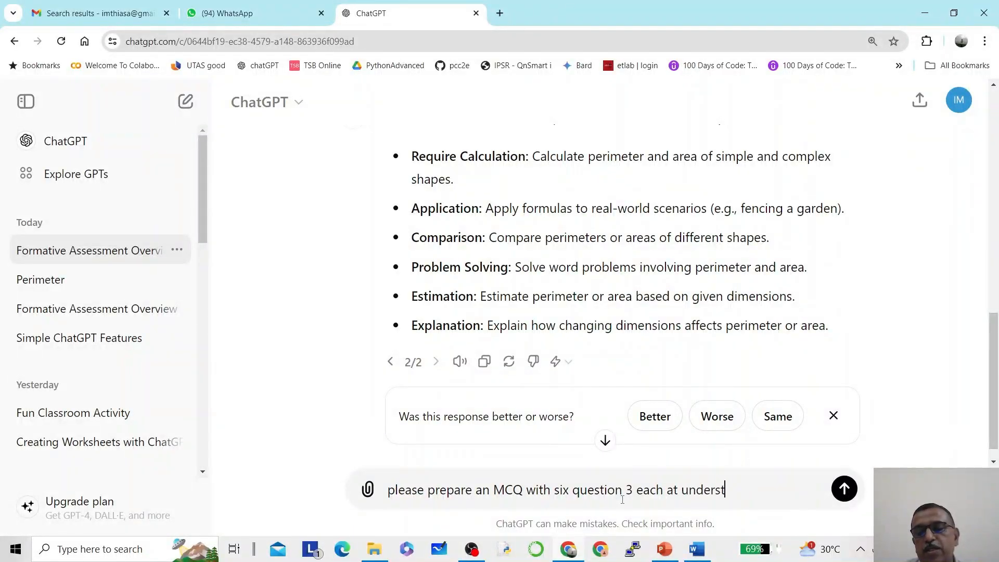
text(and and a)
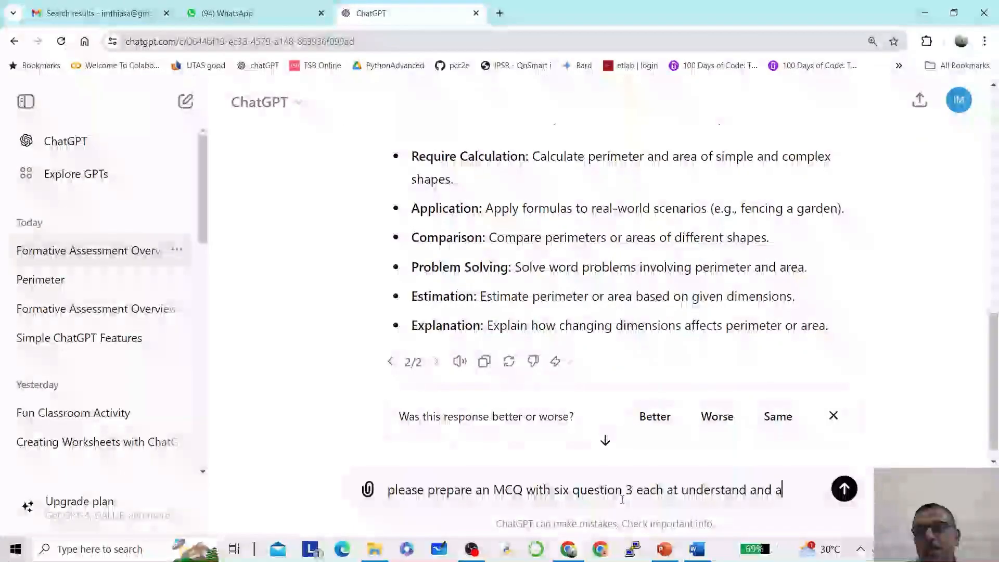
text(pply levl)
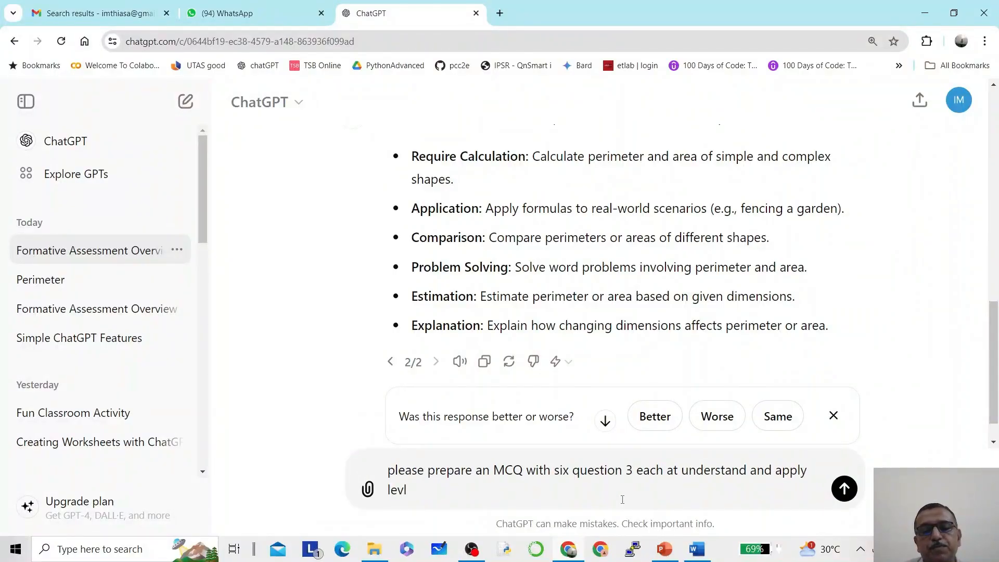
key(BackSpace)
text(el)
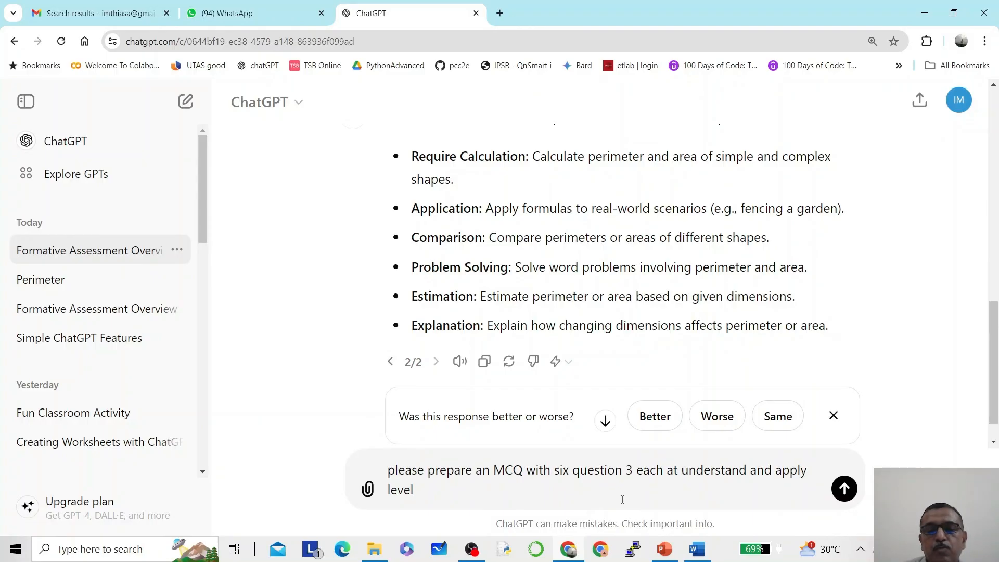
key(Return)
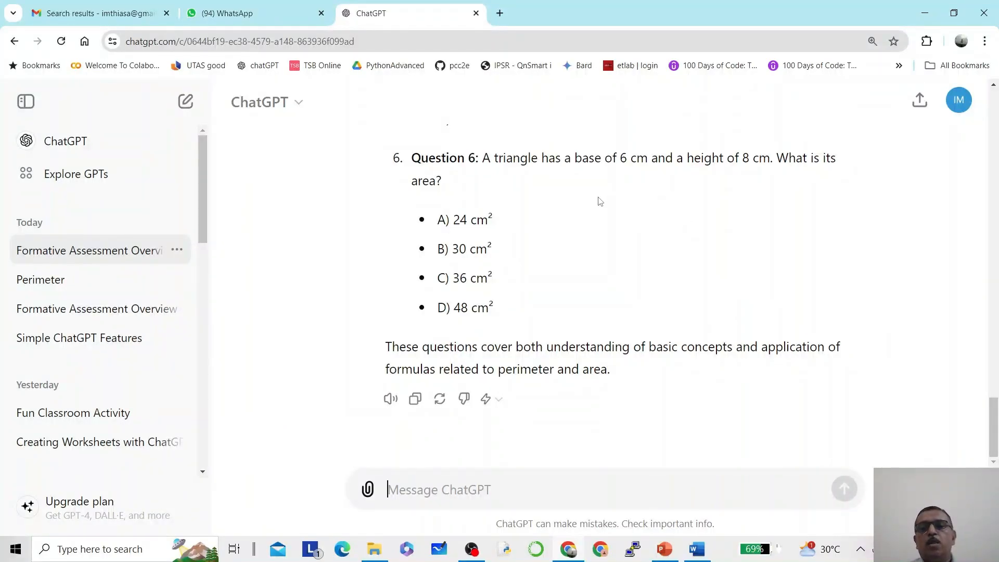
- Read through the generated multiple-choice questions at understand and apply level, from the first question to the sixth
scroll(600, 202, up, 15)
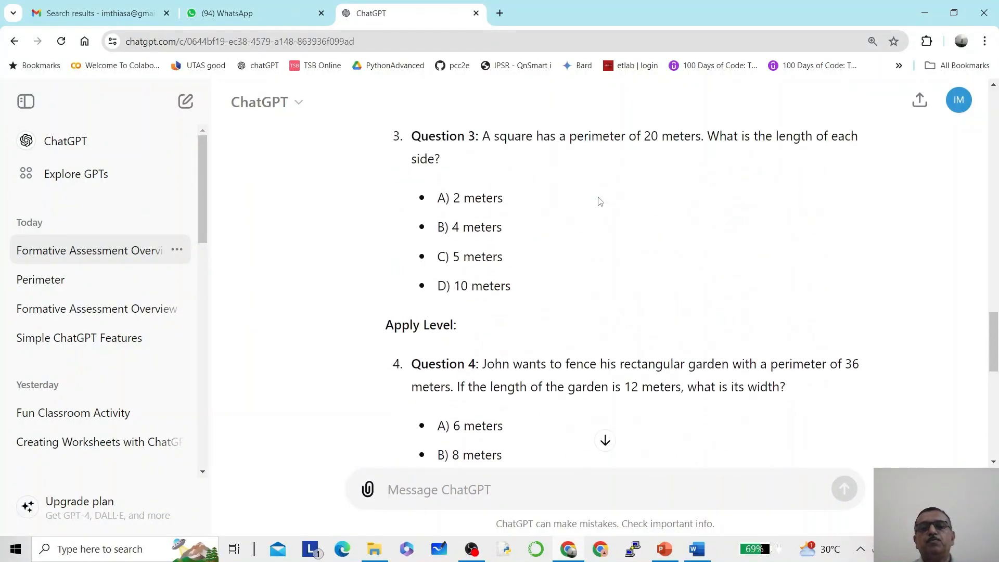
scroll(600, 201, up, 6)
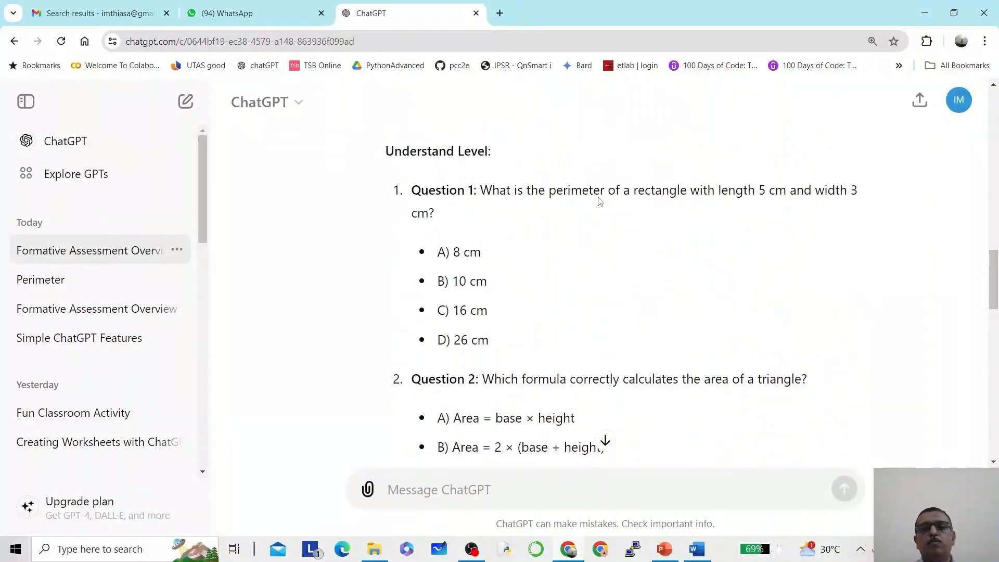
scroll(599, 202, down, 3)
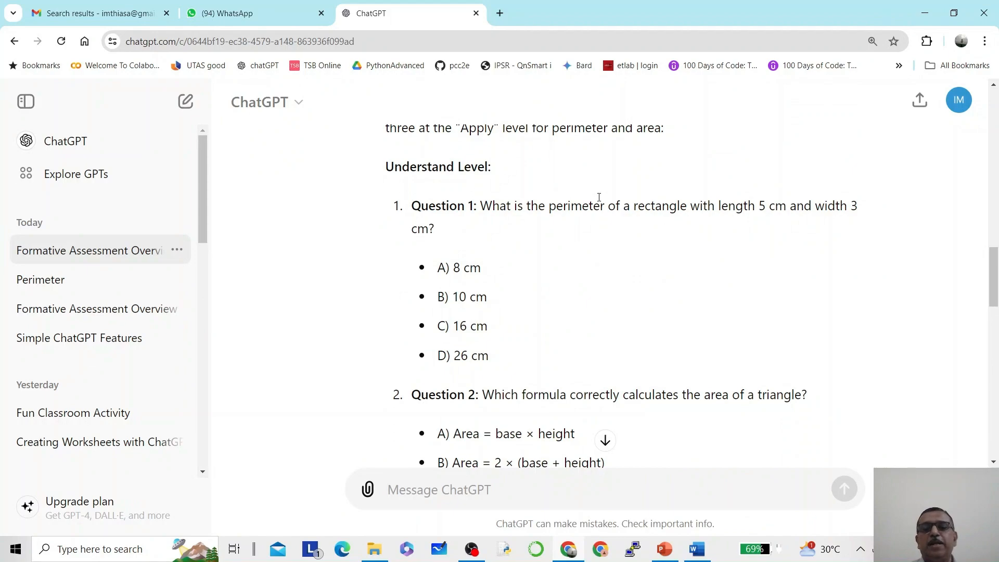
scroll(600, 199, down, 1)
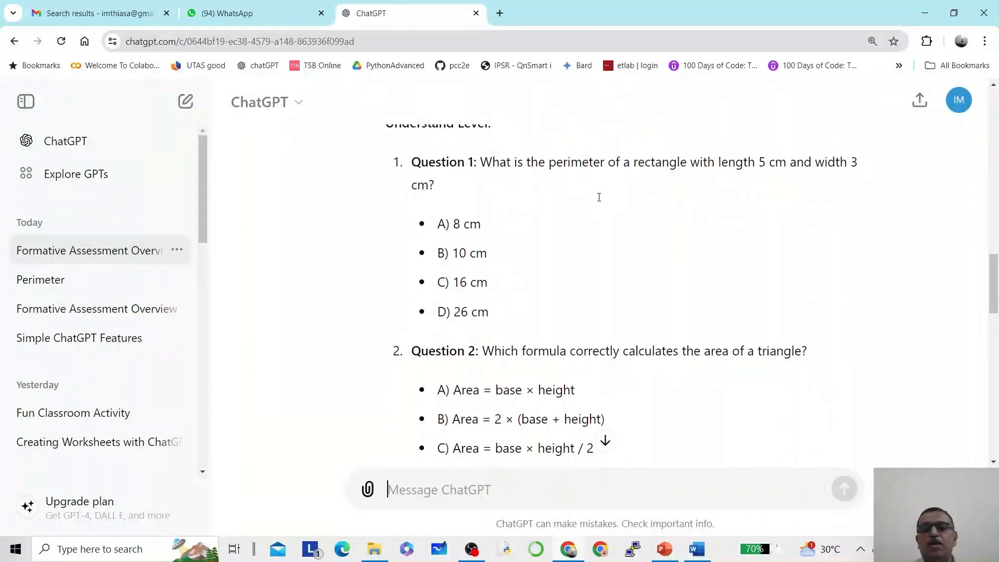
scroll(600, 202, down, 2)
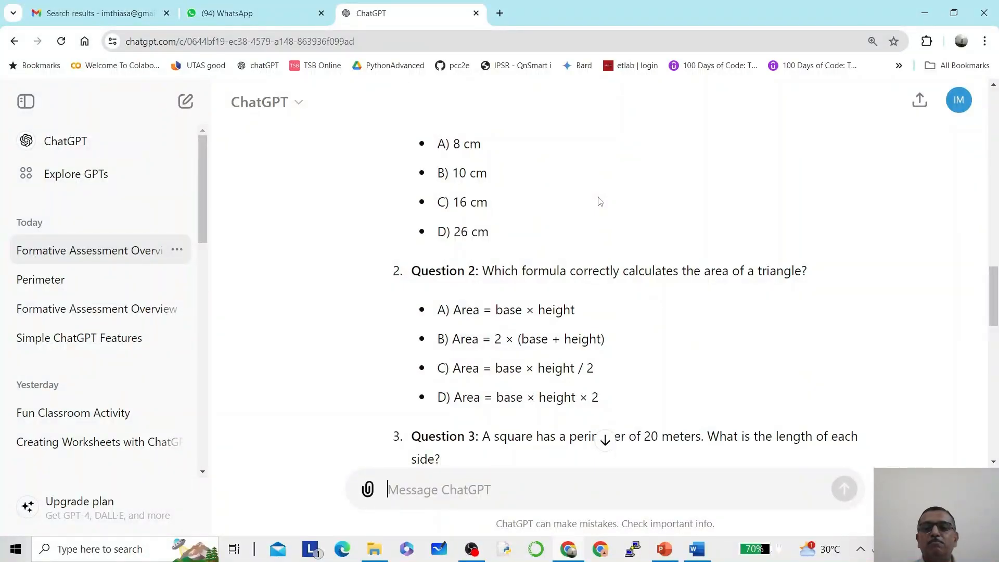
scroll(599, 201, down, 1)
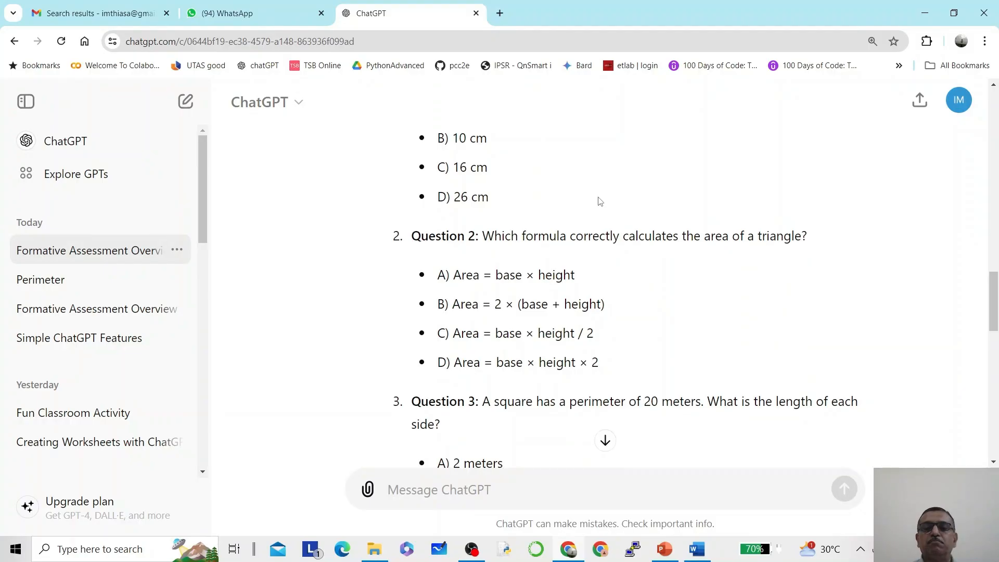
scroll(600, 202, down, 3)
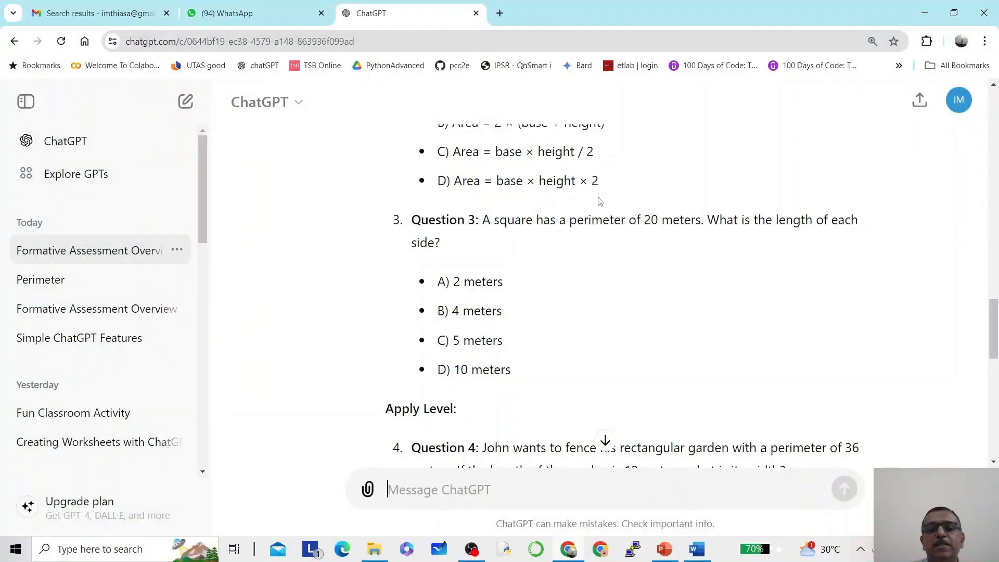
scroll(600, 202, down, 2)
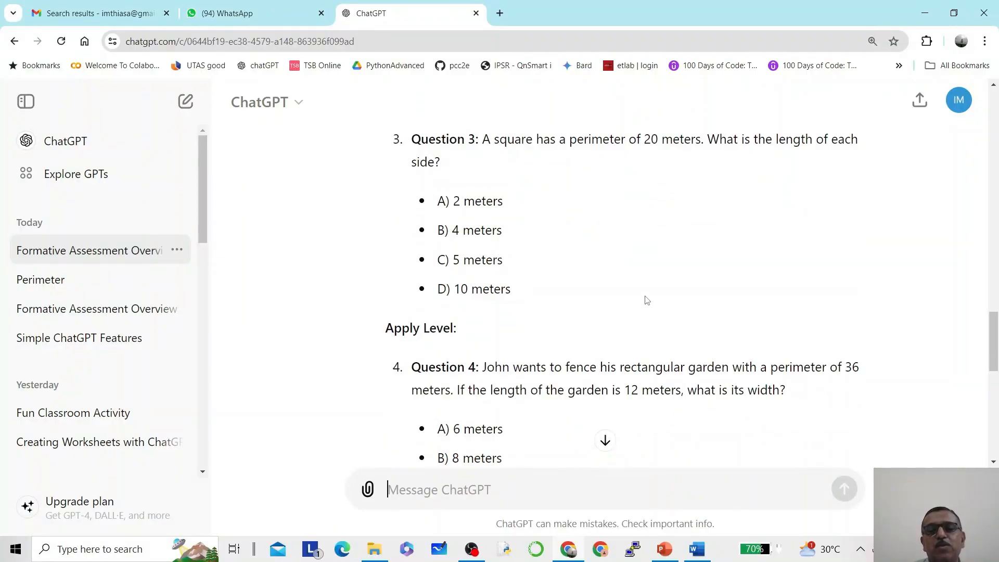
scroll(646, 301, down, 2)
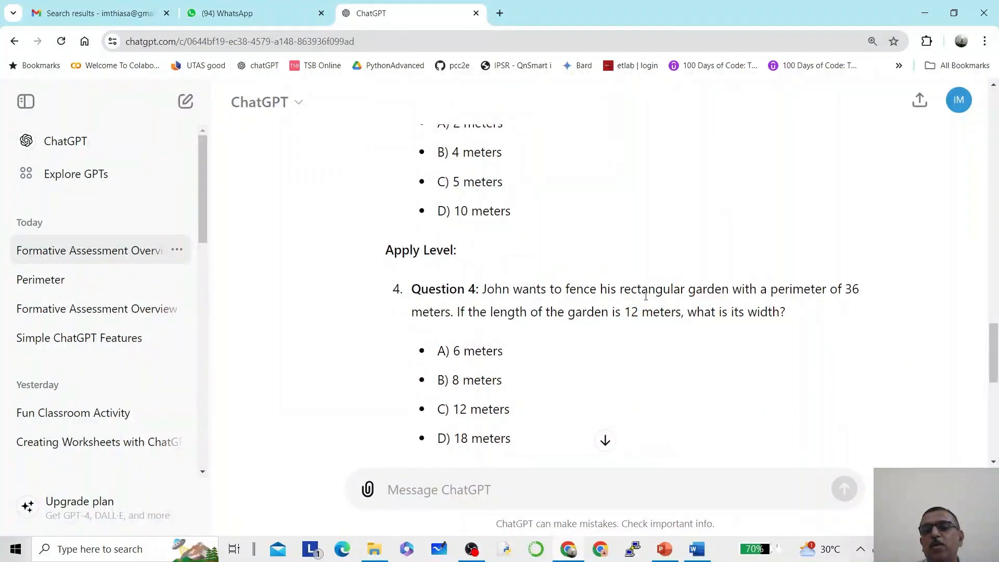
scroll(645, 296, down, 3)
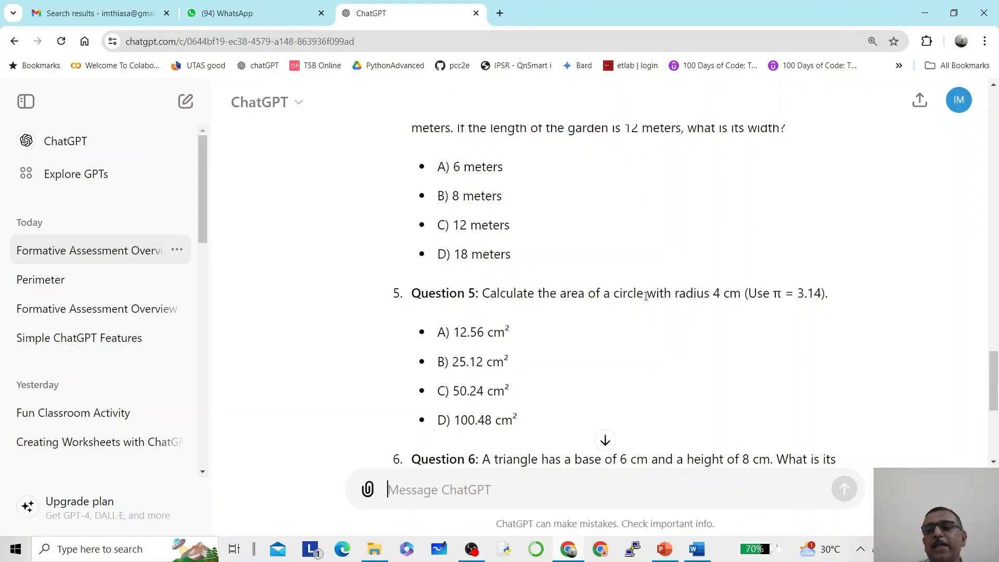
scroll(646, 296, down, 3)
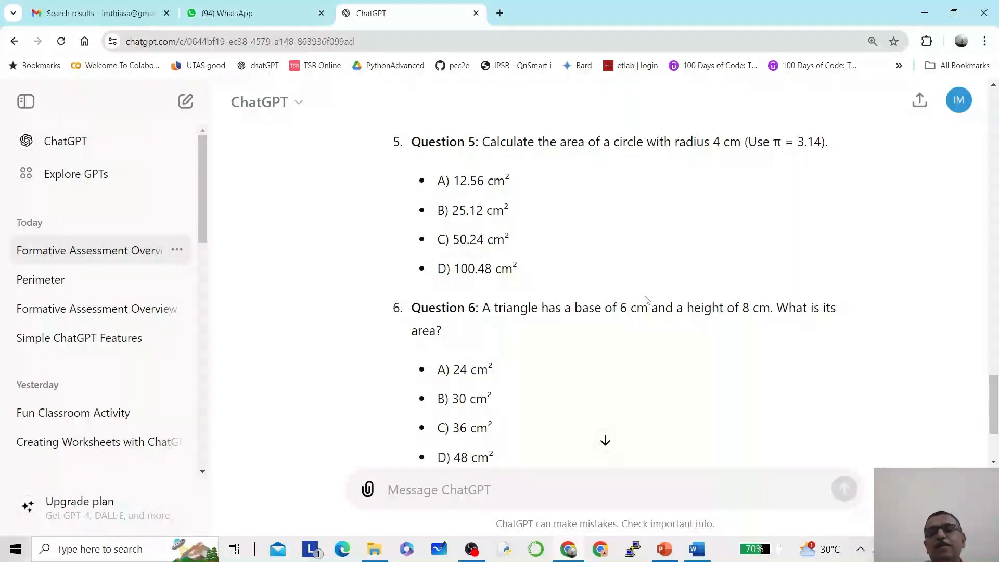
- Edit the sent six-question MCQ prompt by appending "for the following topic. Perimeter and area of rectangle and sqare" and resend it
scroll(692, 251, up, 2)
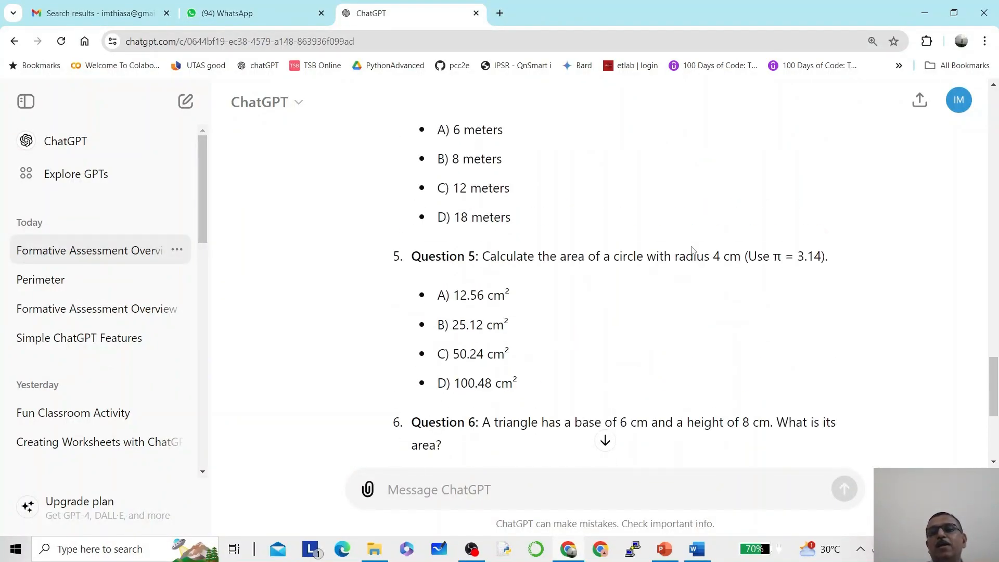
scroll(689, 240, up, 6)
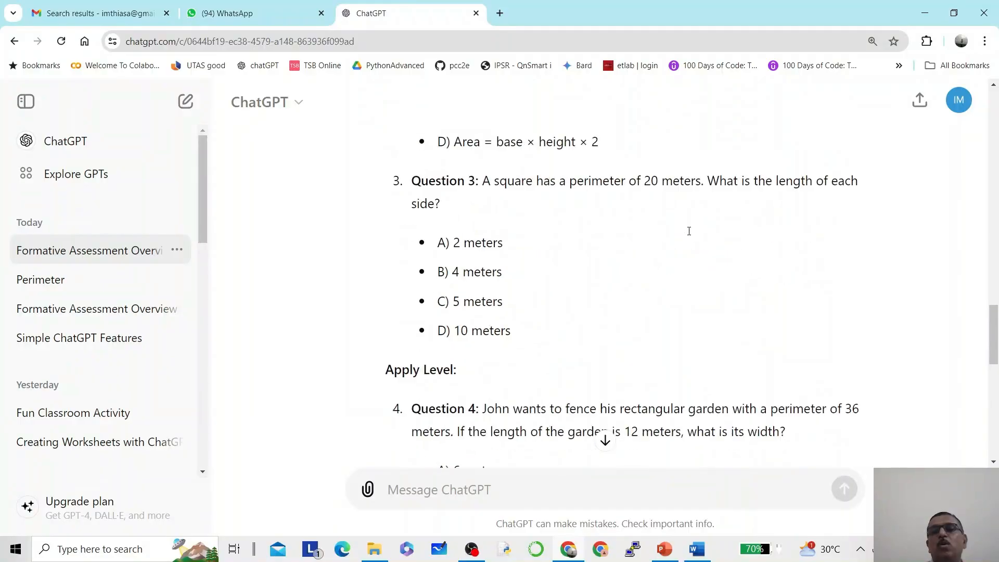
scroll(689, 231, up, 8)
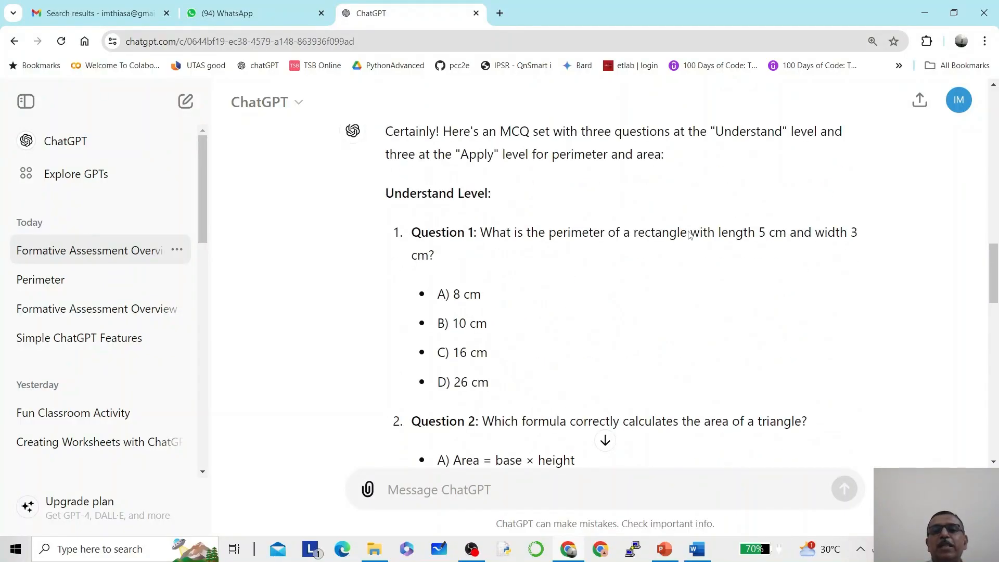
scroll(688, 234, up, 4)
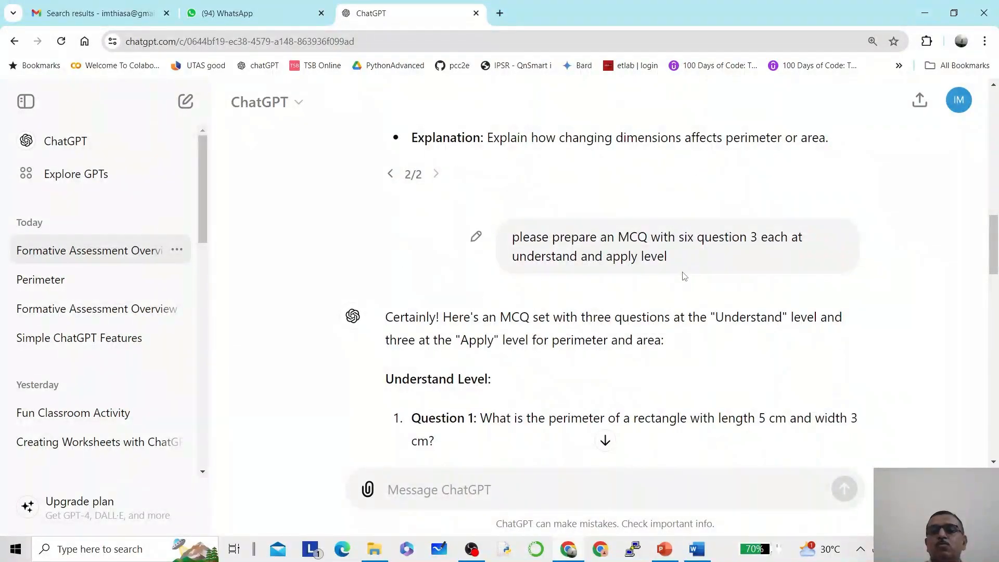
click(478, 238)
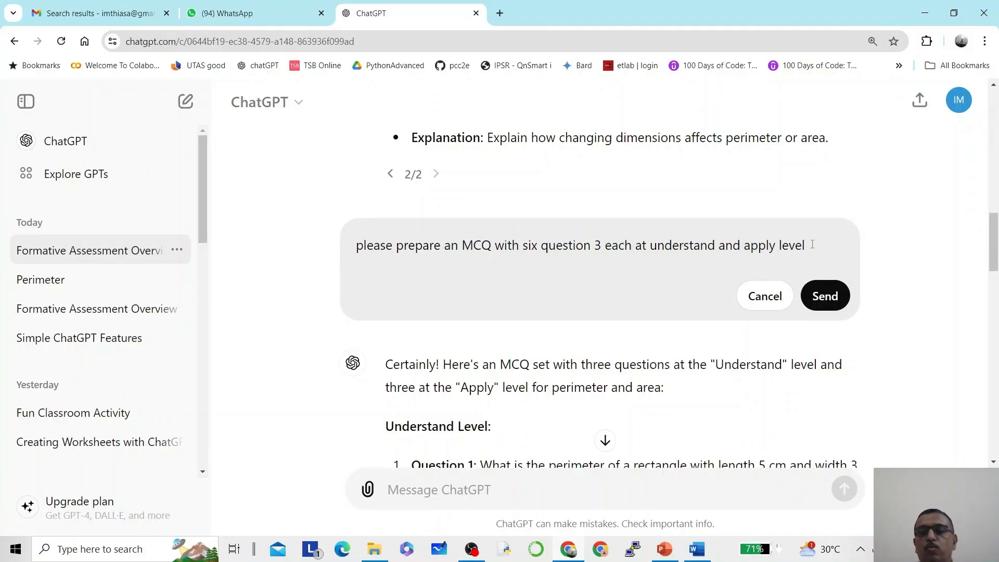
text(for the )
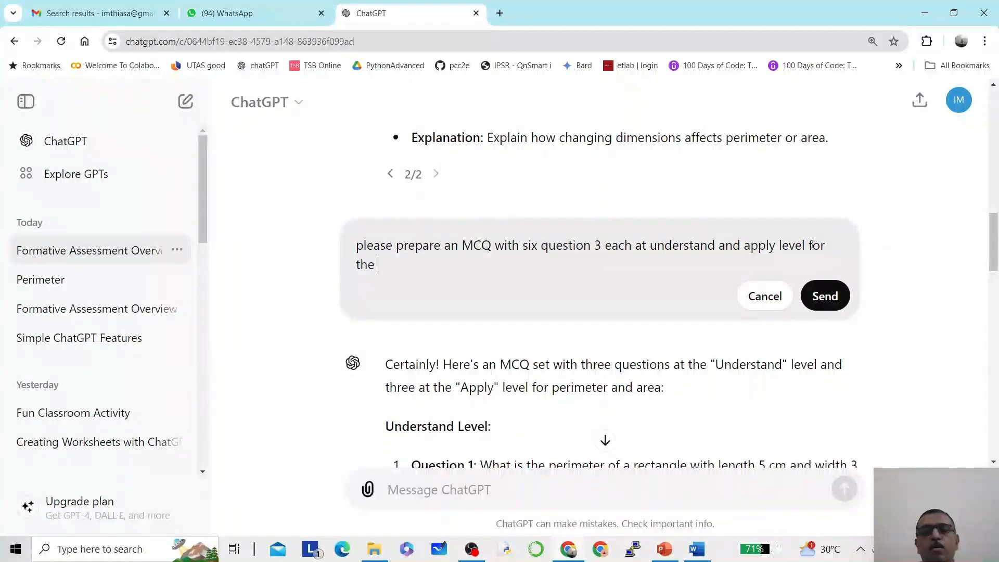
text(following top)
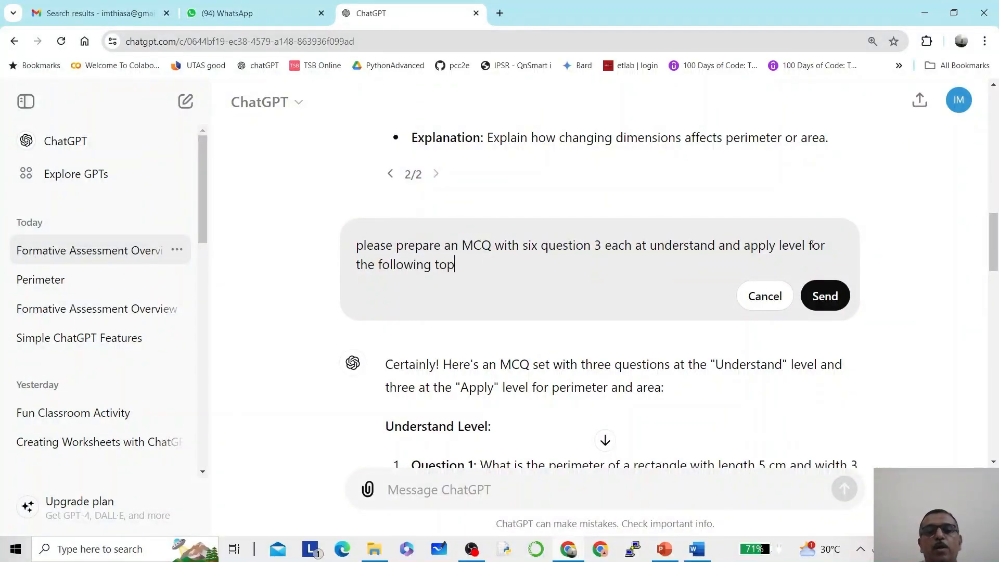
text(ic. )
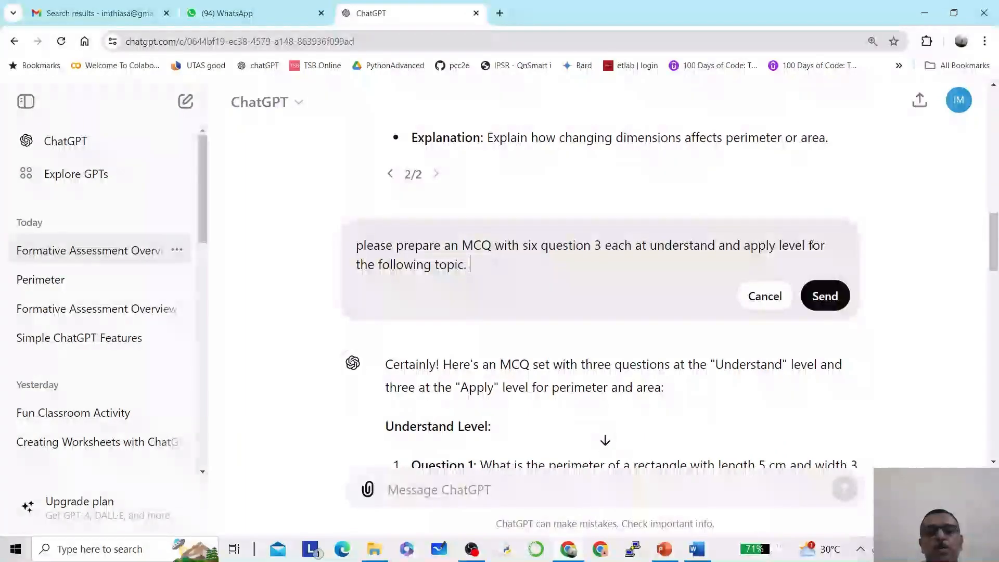
text(Perime)
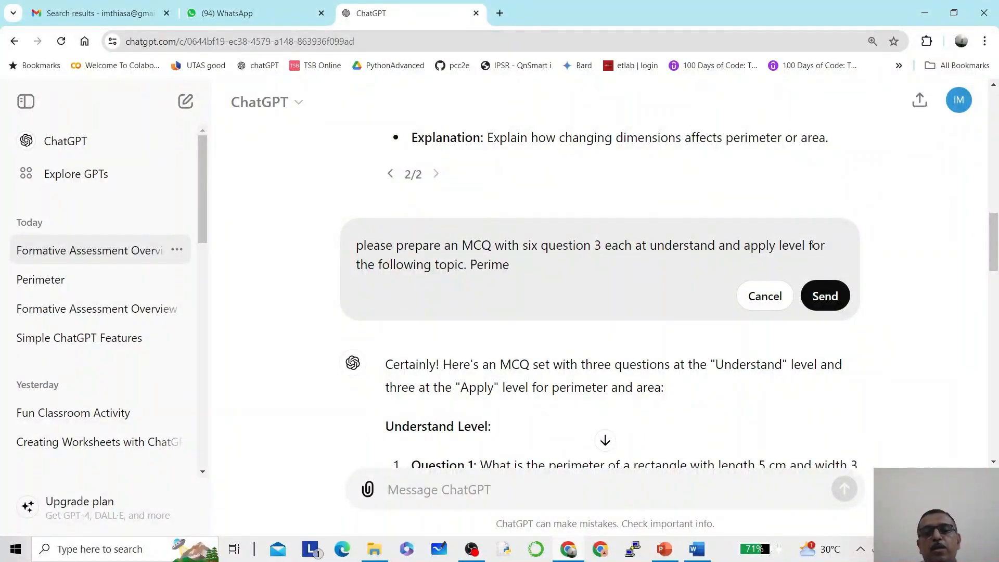
text(ter and )
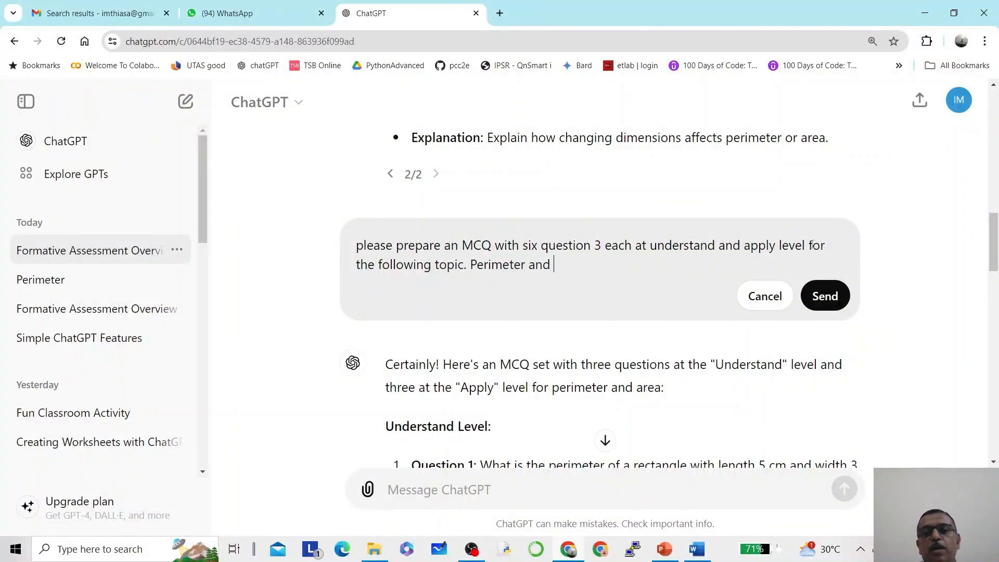
text(ara)
key(BackSpace)
text(ea of )
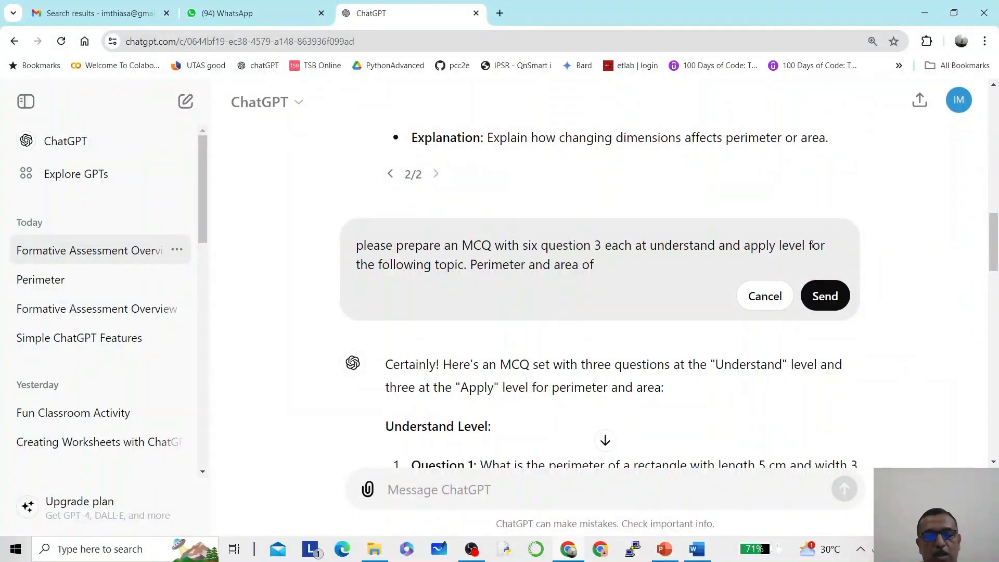
text(rectan)
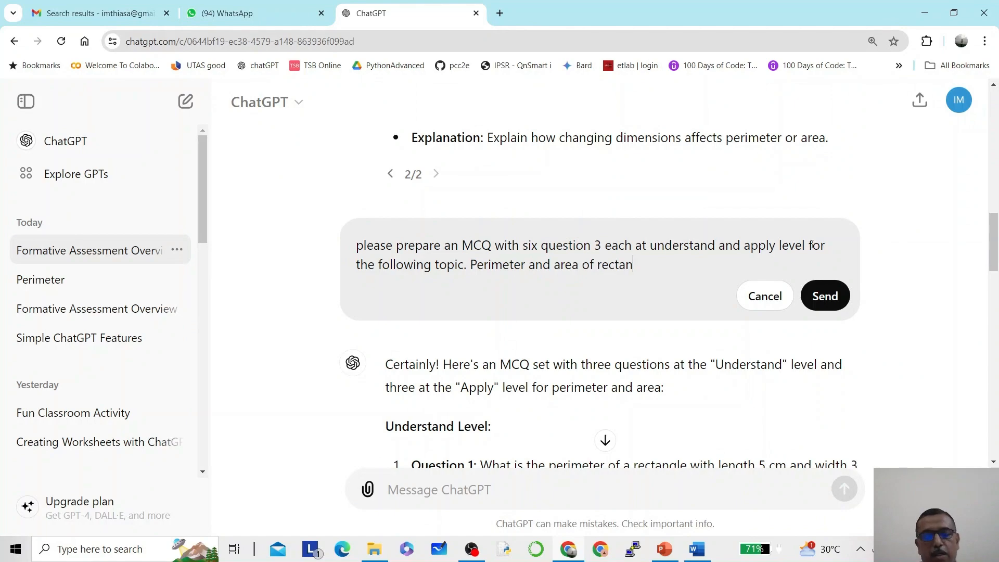
text(gle and s)
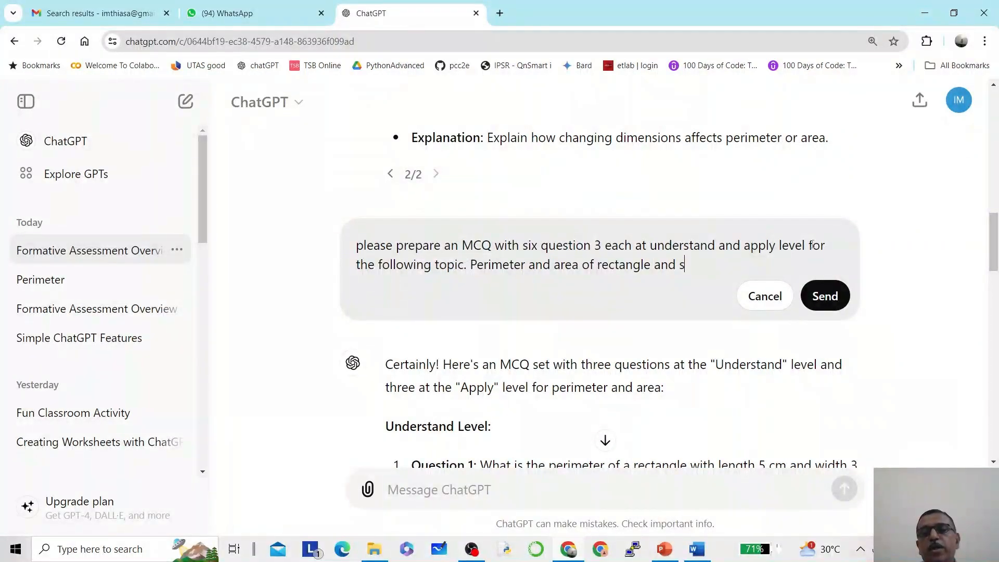
text(qare)
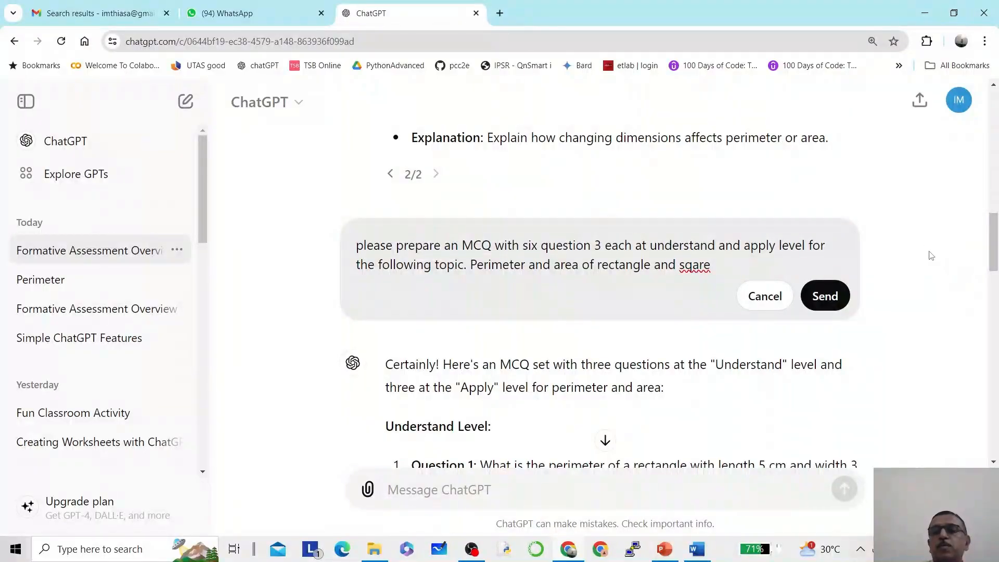
click(838, 302)
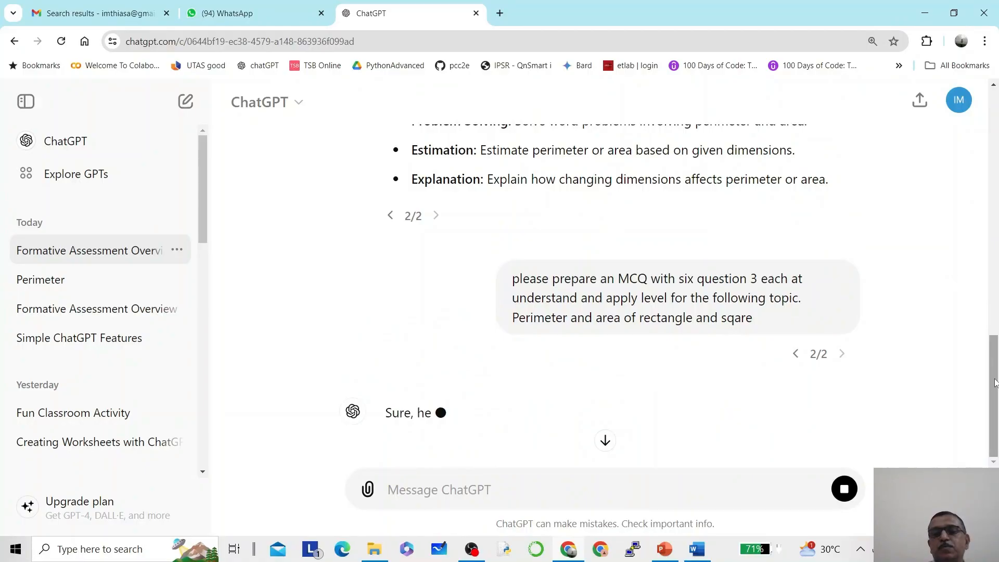
- Review the new multiple-choice set on rectangles and squares, checking the apply-level questions through to the end of the response
drag(993, 384, 993, 438)
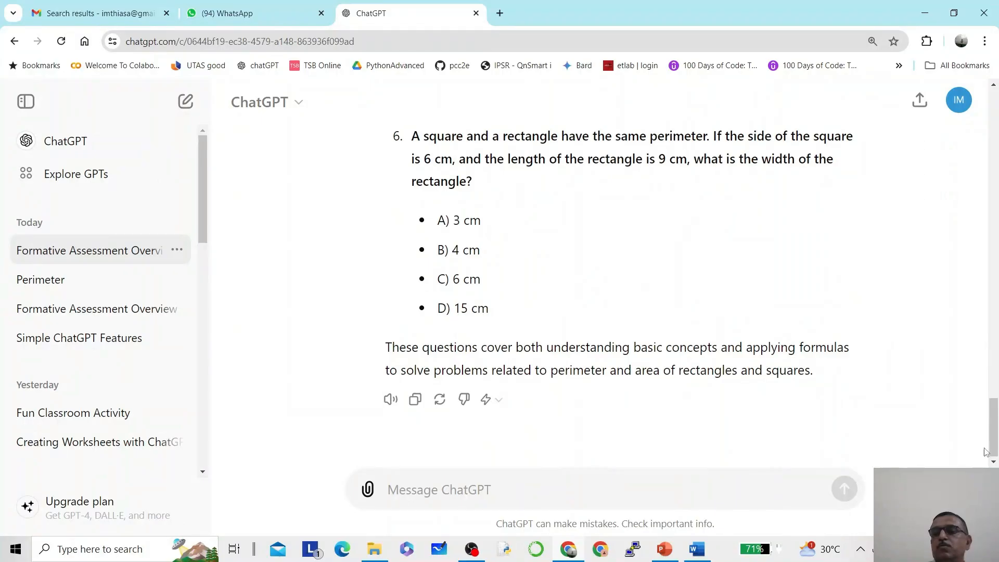
drag(997, 433, 997, 403)
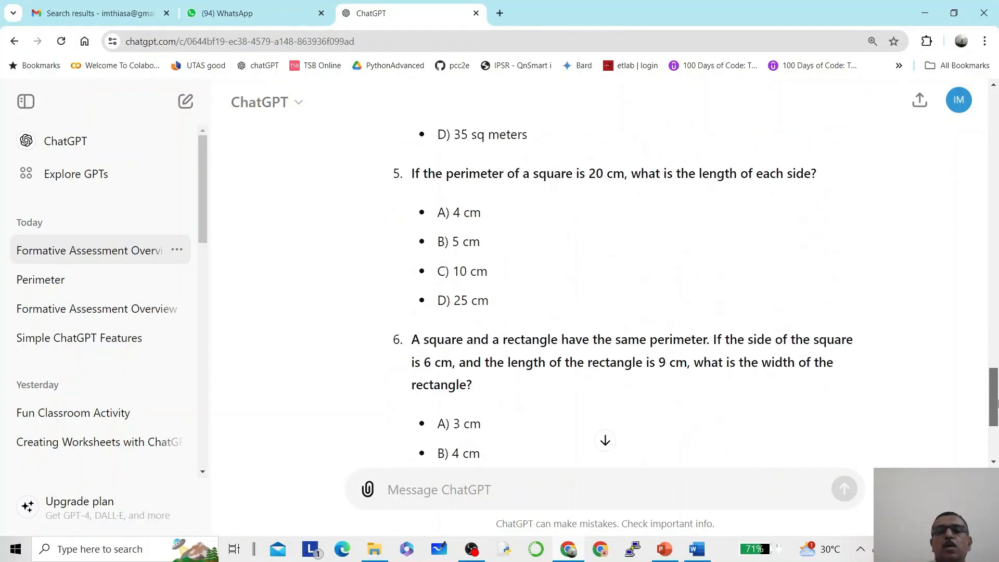
scroll(616, 316, down, 4)
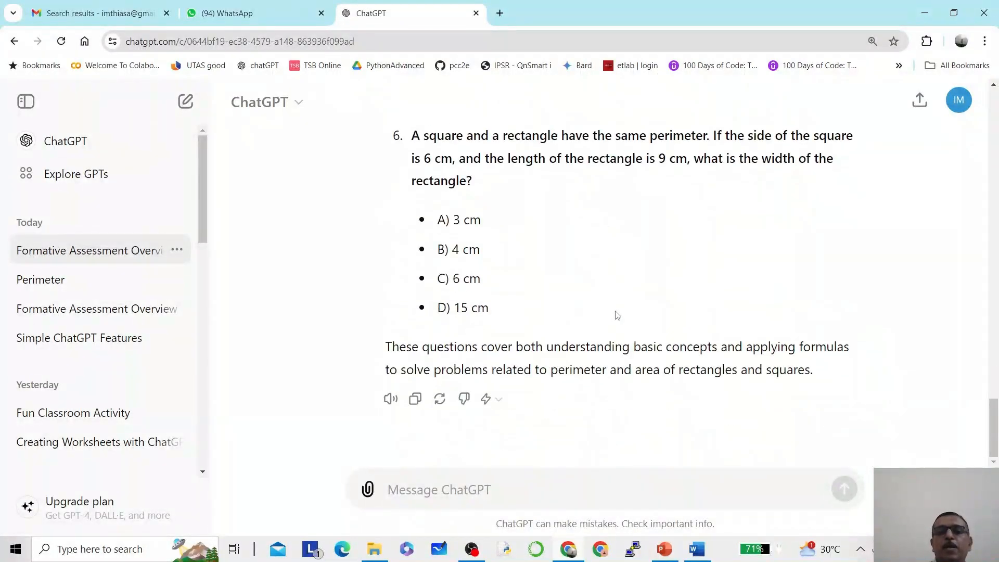
scroll(616, 315, up, 10)
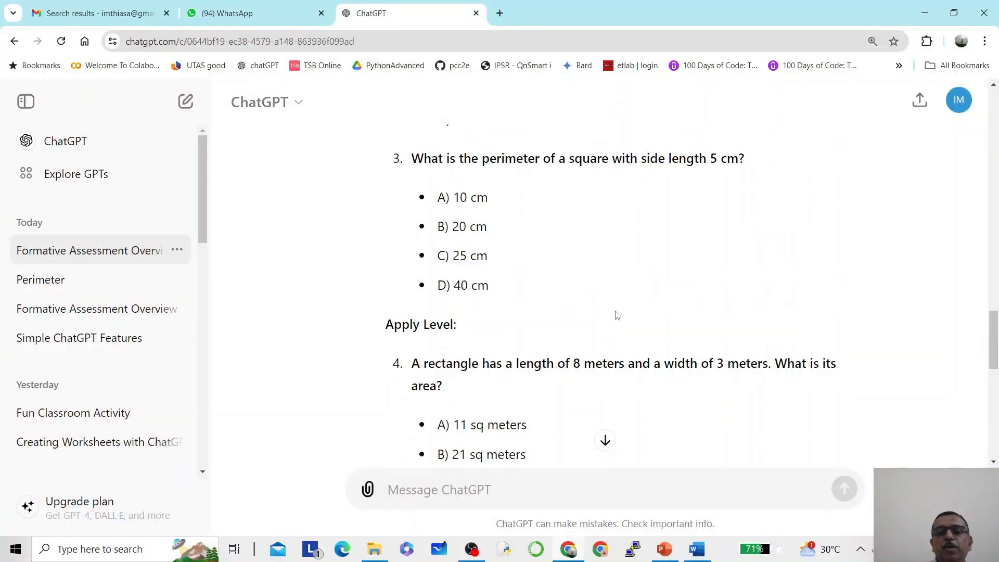
scroll(617, 316, down, 1)
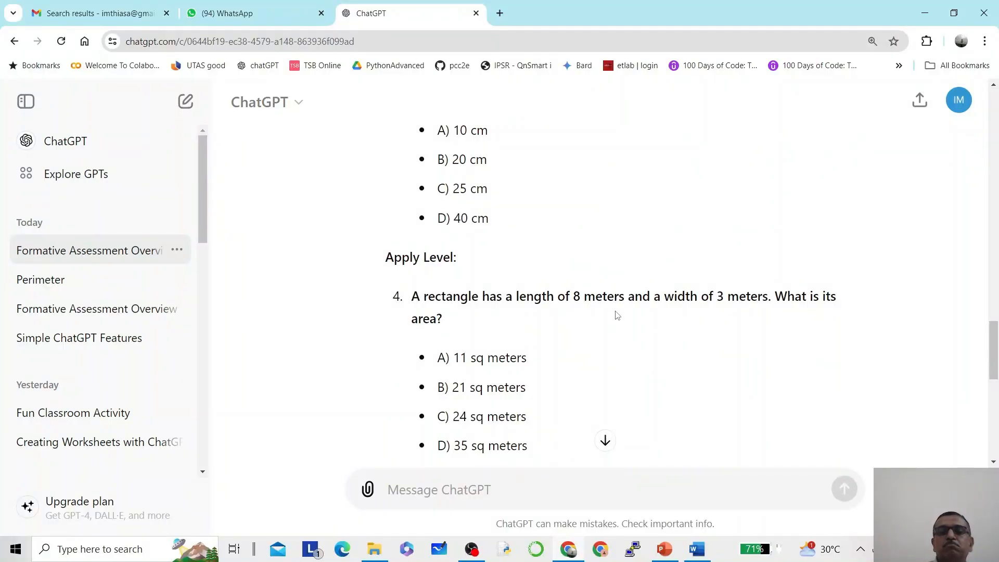
scroll(616, 316, down, 1)
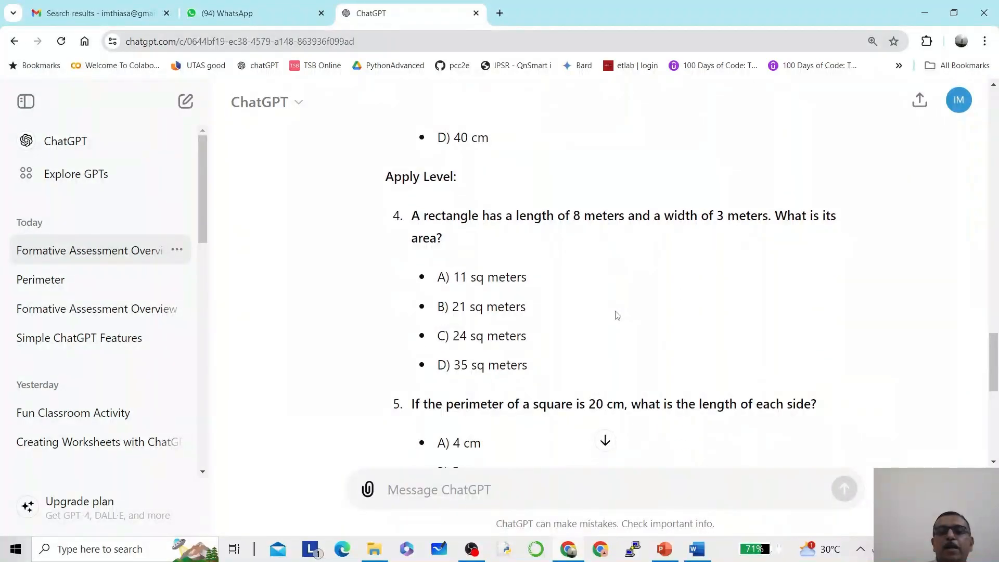
scroll(616, 315, down, 1)
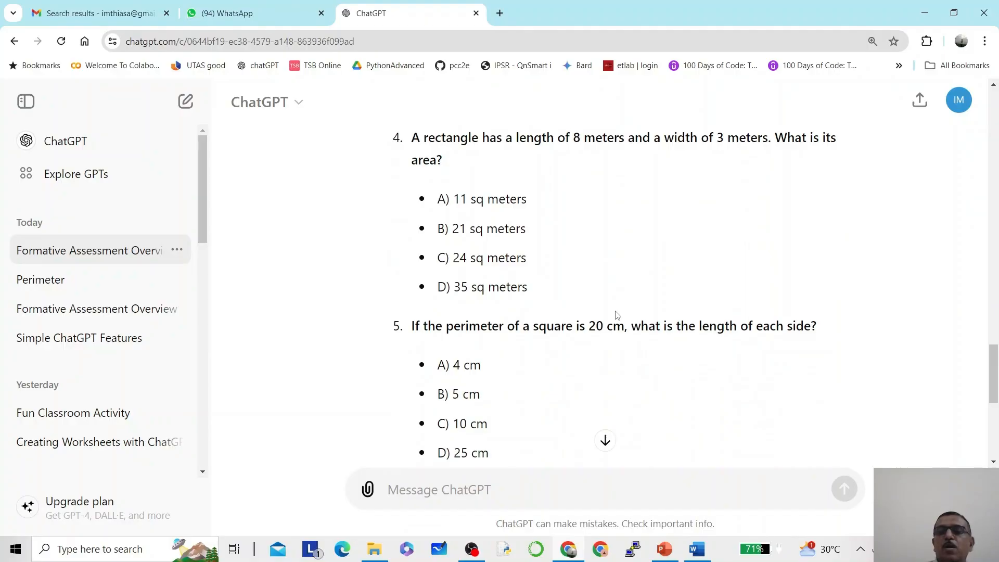
scroll(617, 314, down, 3)
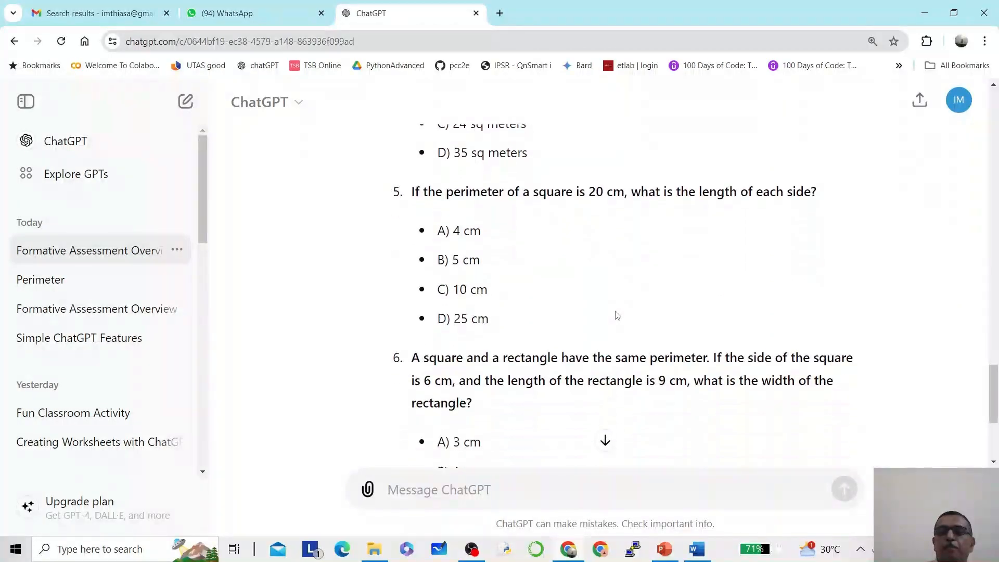
scroll(617, 315, down, 1)
scroll(617, 315, down, 3)
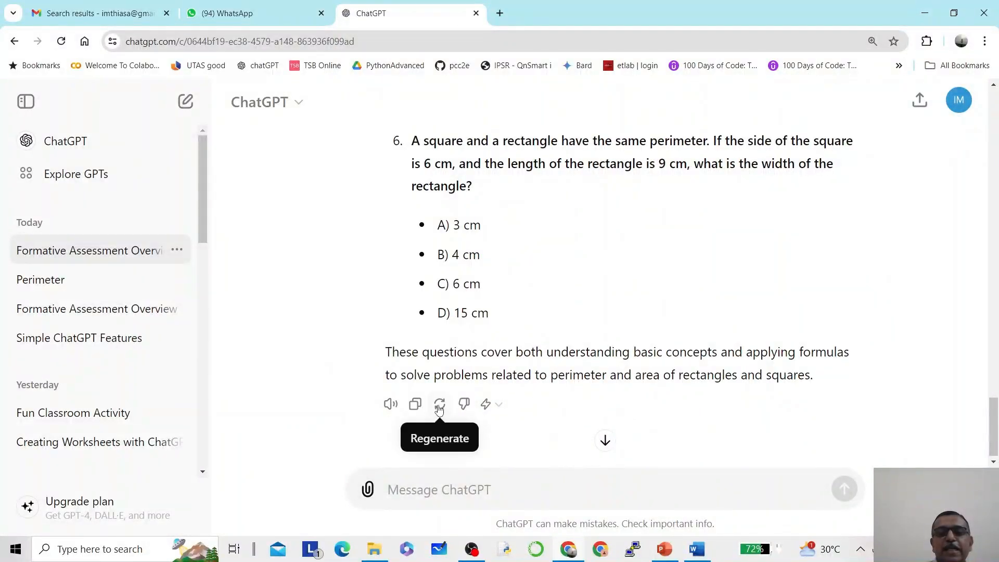
- Regenerate the multiple-choice response on rectangles and squares, and send the follow-up prompt "Make the MCQ more challenging"
click(438, 404)
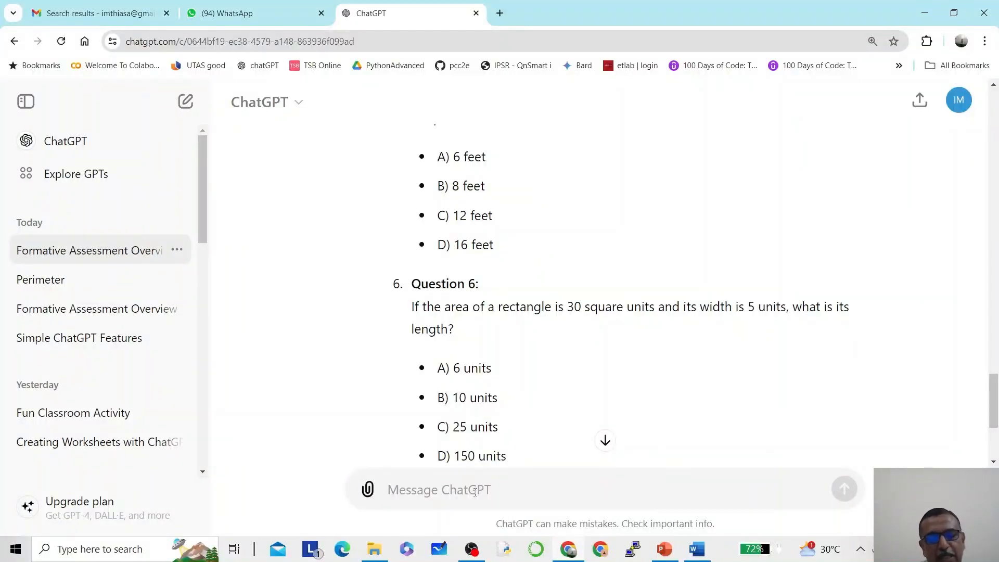
text(Make th)
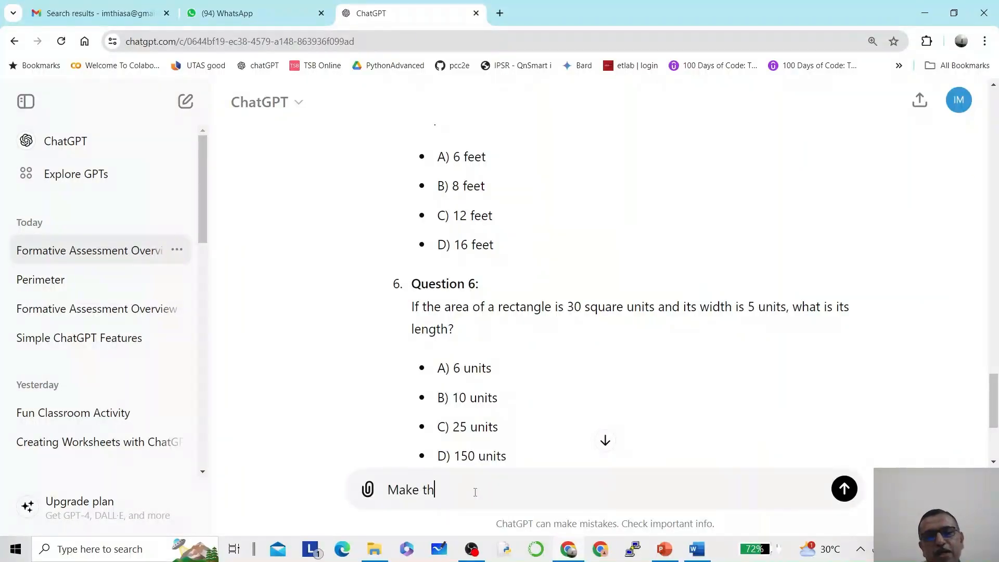
text(e MCQ)
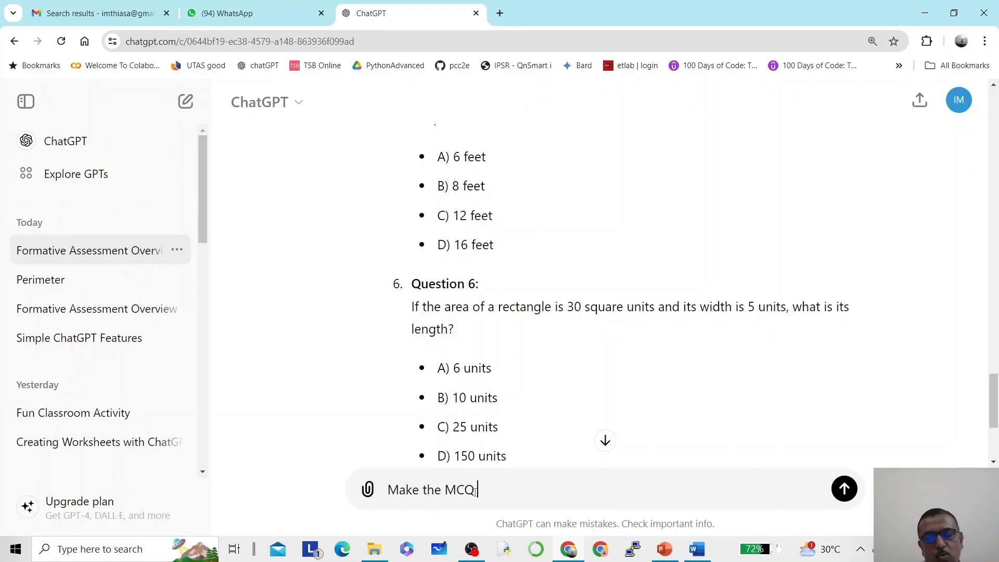
text( more)
key(BackSpace)
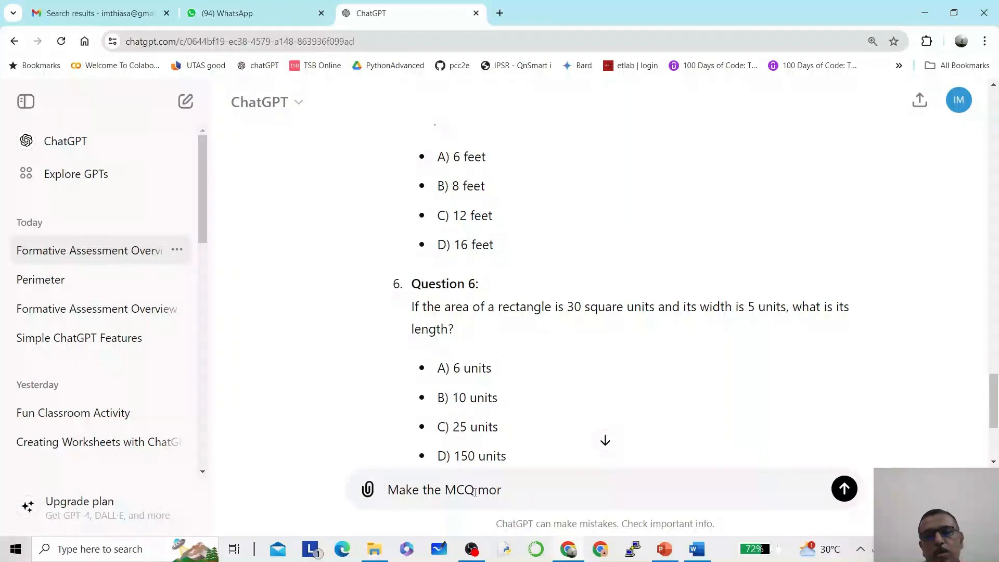
key(BackSpace)
key(BackSpace)
key(BackSpace)
key(BackSpace)
text(more challe)
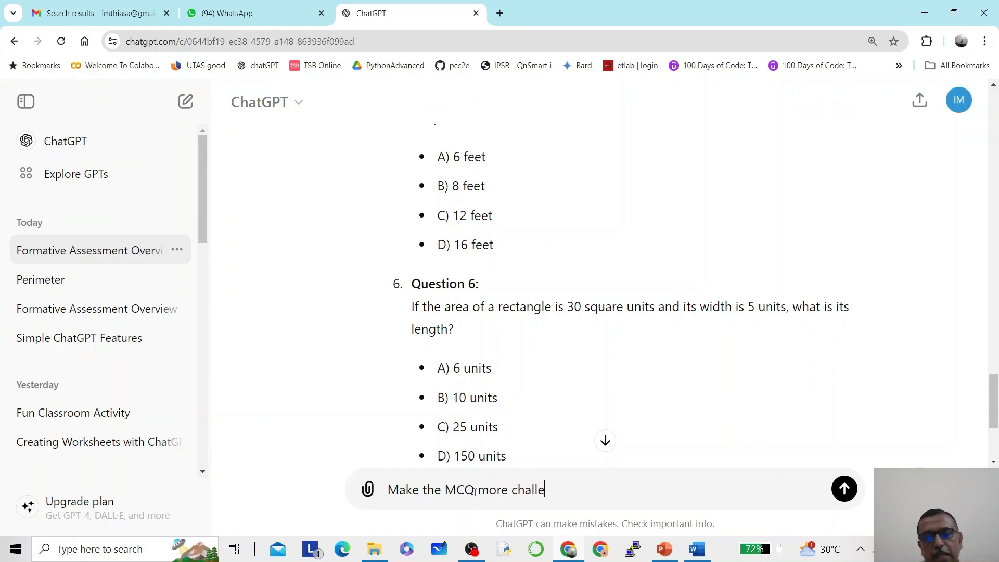
text(nging)
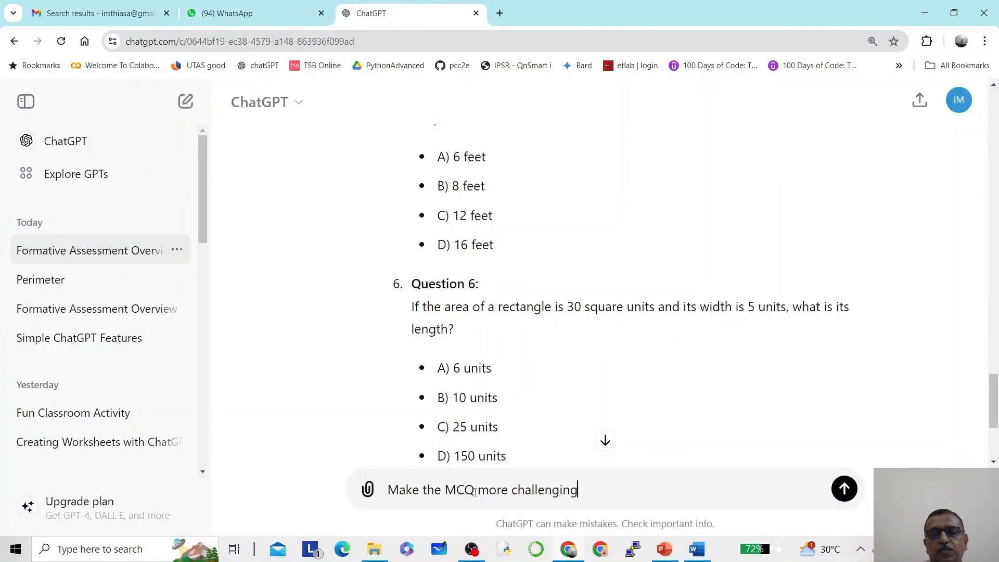
key(Return)
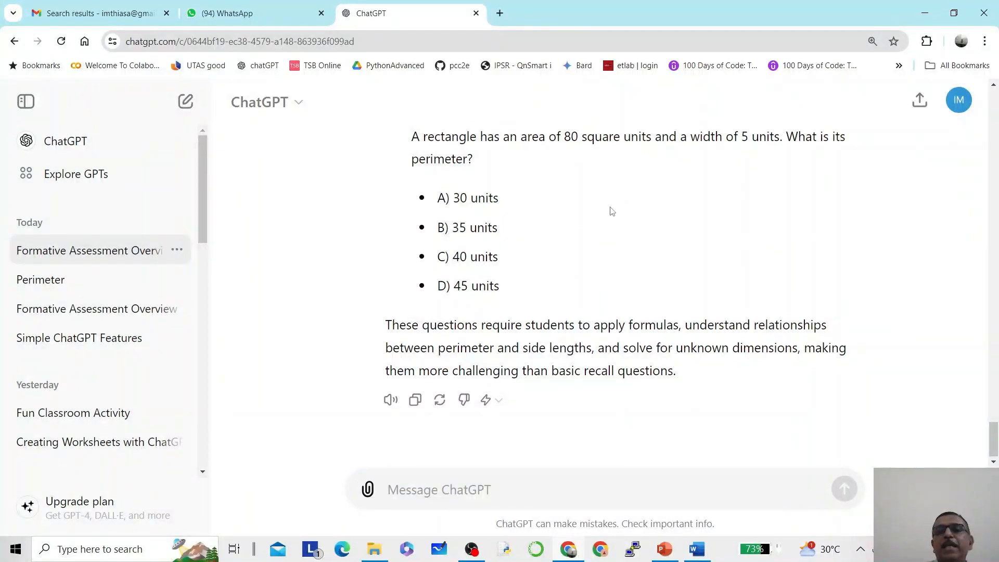
- Look over the last of the harder questions and send the follow-up prompt "please give the key"
scroll(611, 210, up, 1)
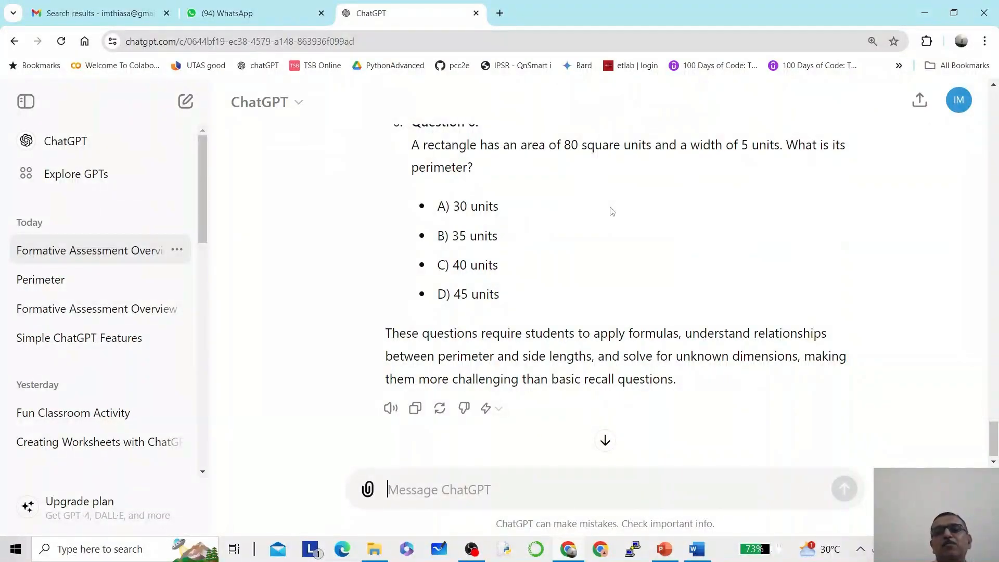
scroll(612, 211, up, 4)
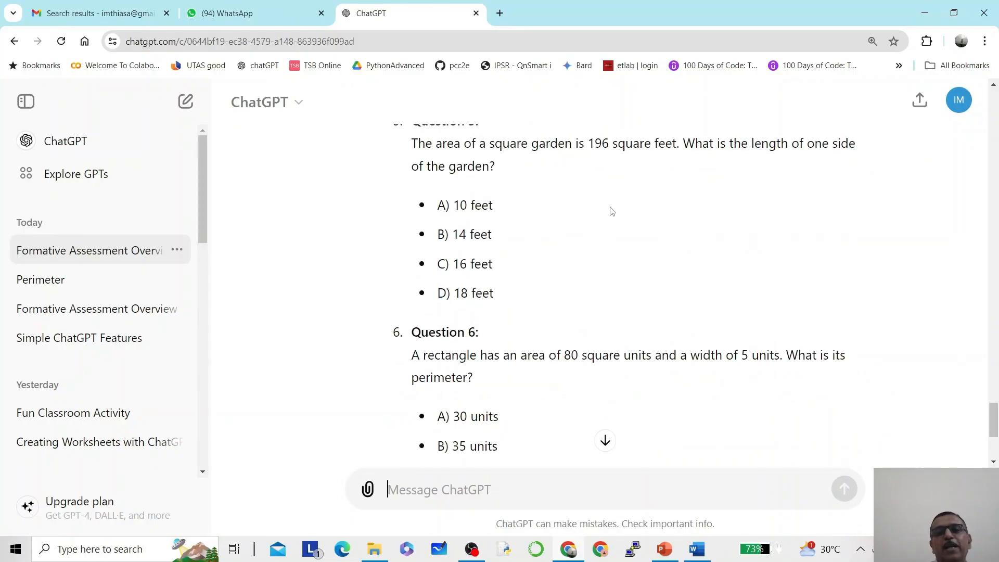
scroll(612, 211, down, 4)
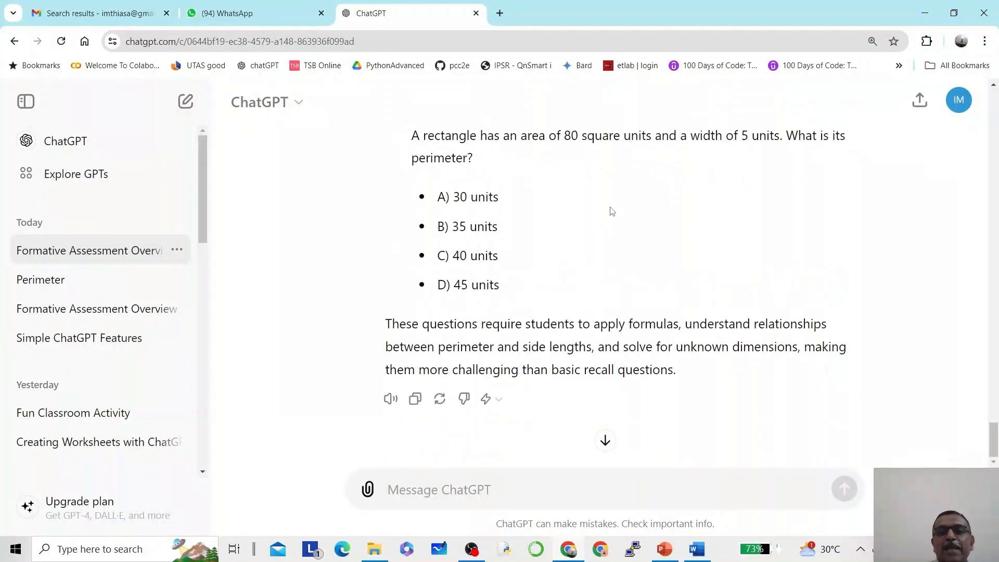
click(415, 494)
text(pleas)
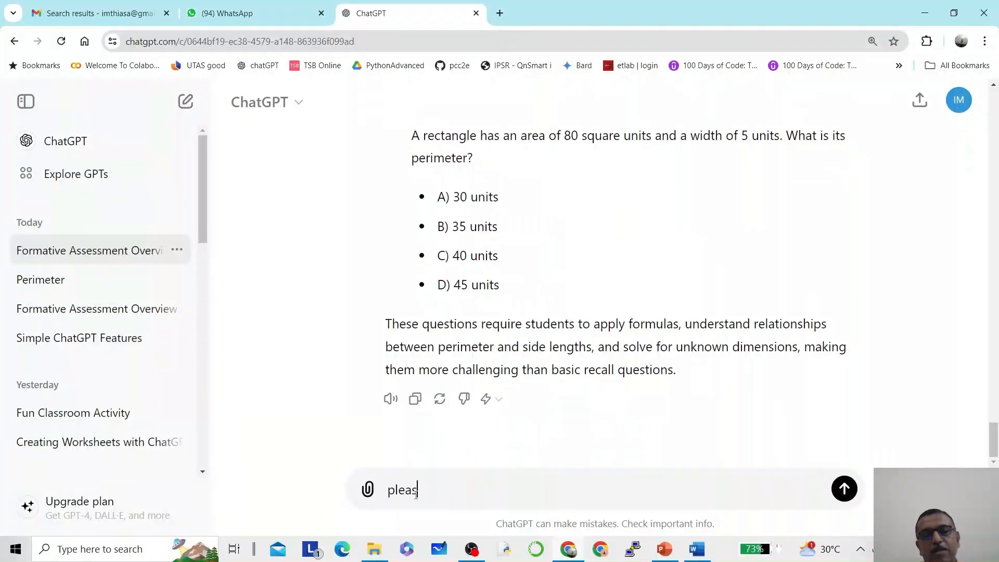
text(e give the key)
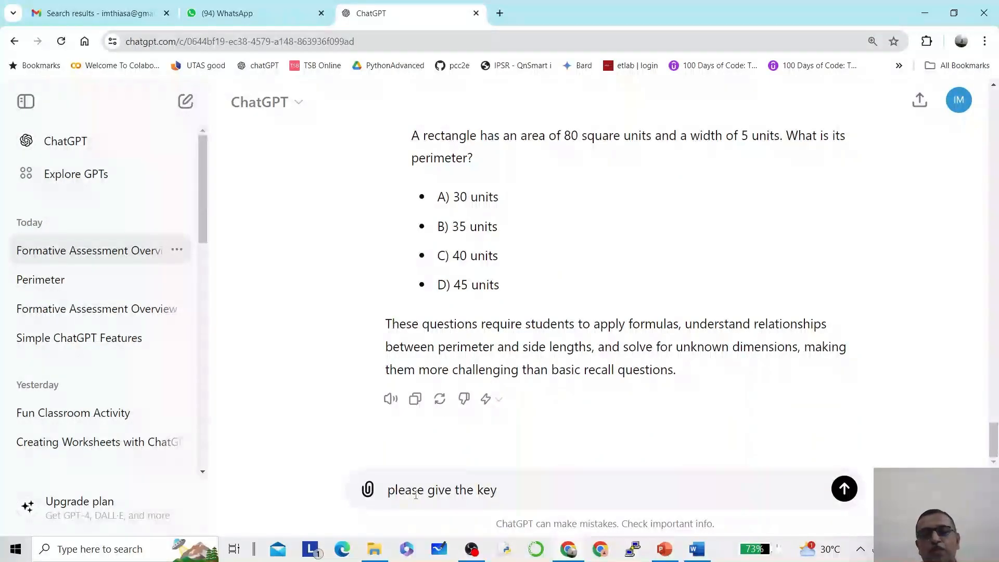
key(Return)
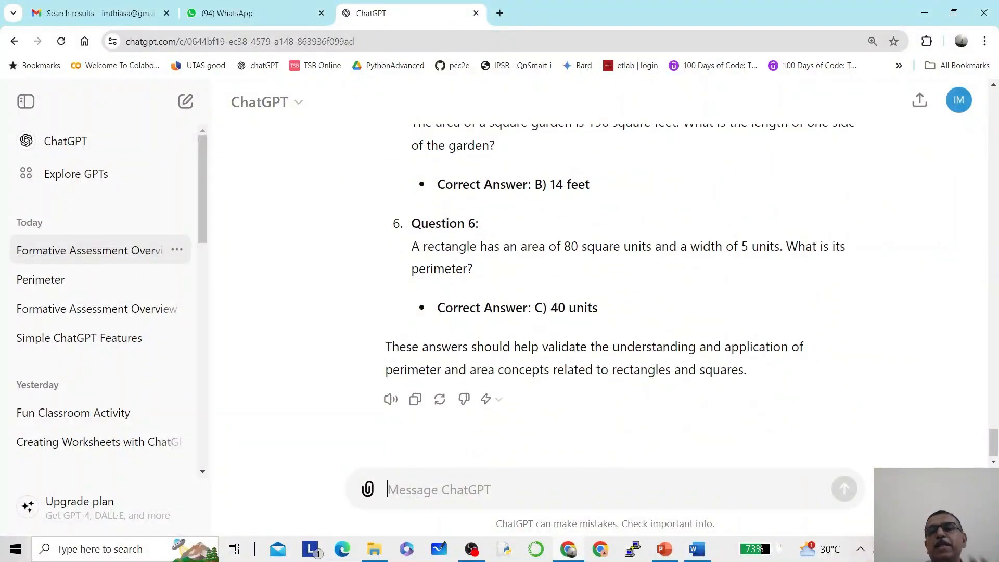
- Create a public share link to this chat and copy it
click(919, 101)
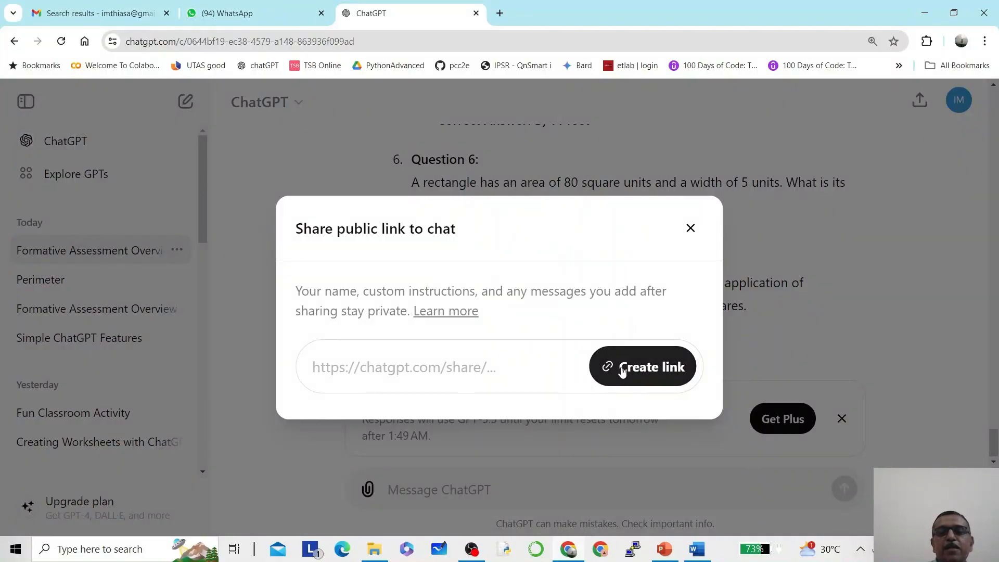
click(622, 369)
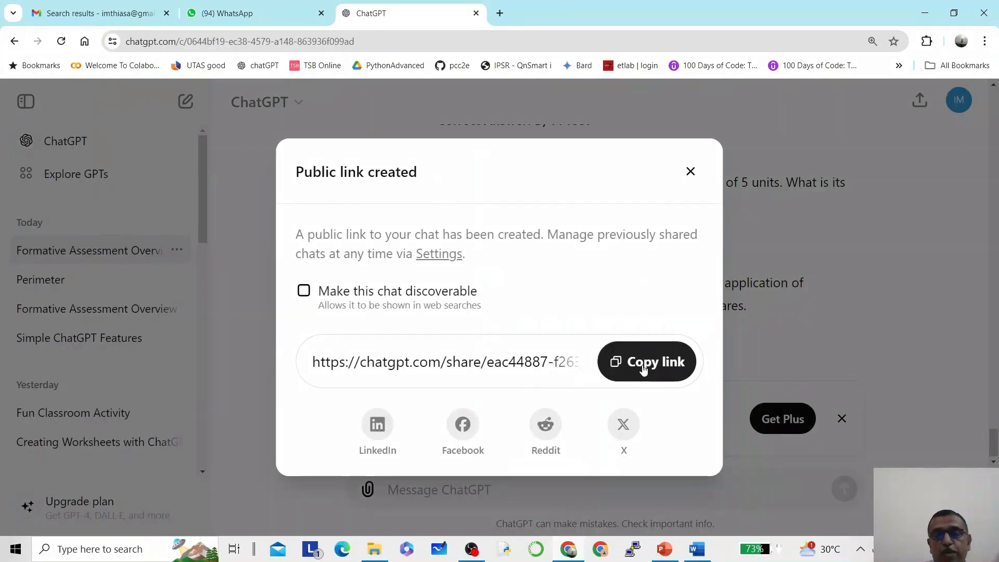
click(641, 363)
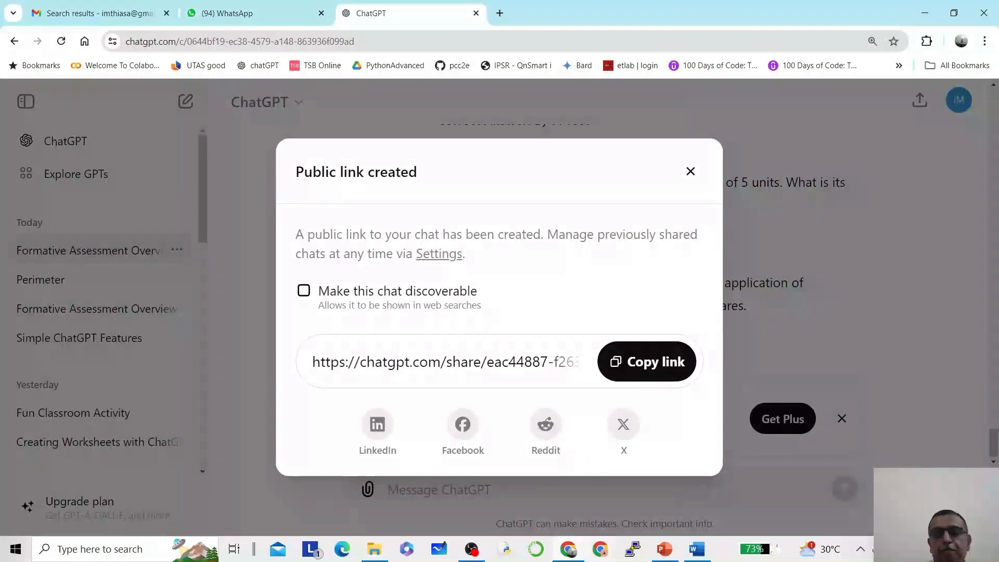
- Switch to the PowerPoint presentation and start a new line below the last prompt on the "Let us chat" slide
click(665, 549)
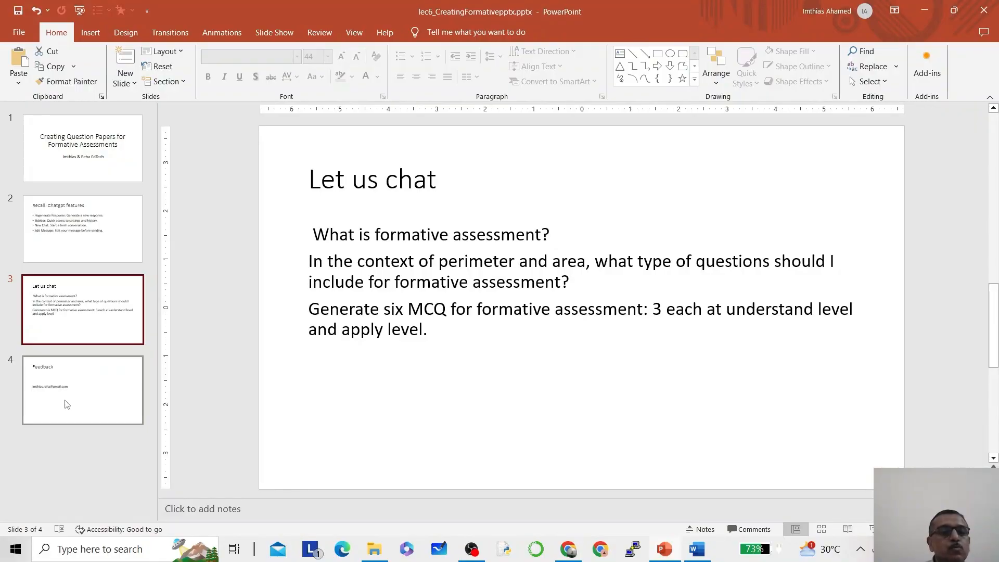
click(439, 332)
key(Return)
key(Return)
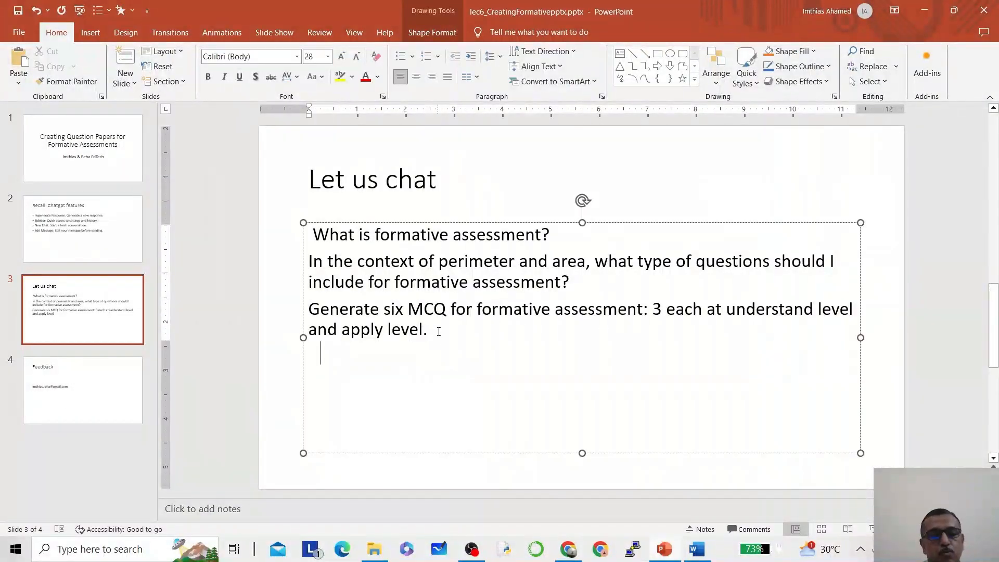